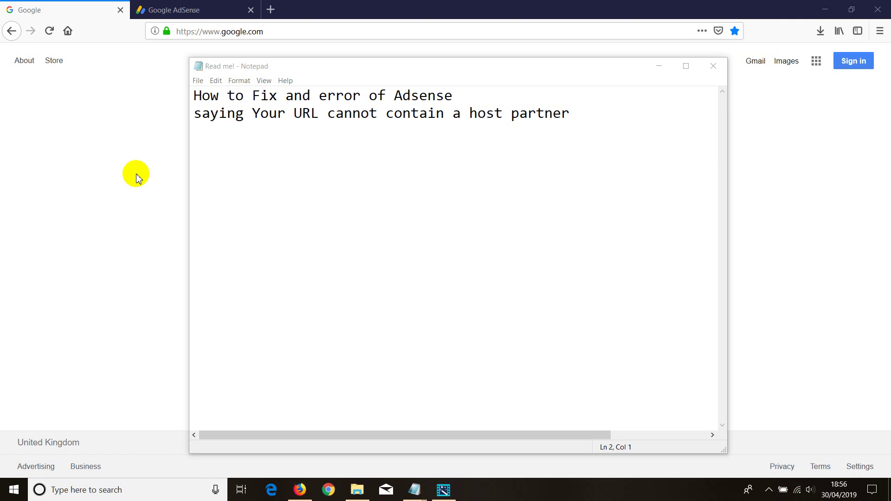
Sign in to the Google account, then search the web for "blogger" and open the Blogger site.
left_click(143, 149)
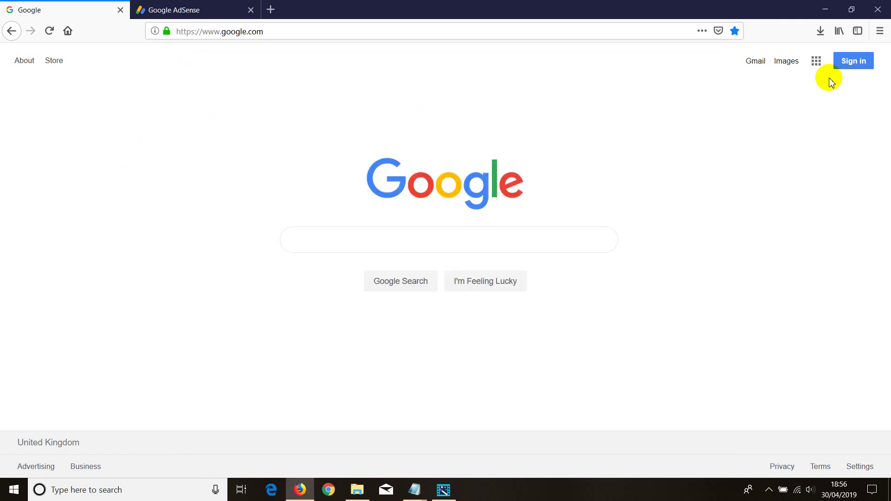
left_click(843, 62)
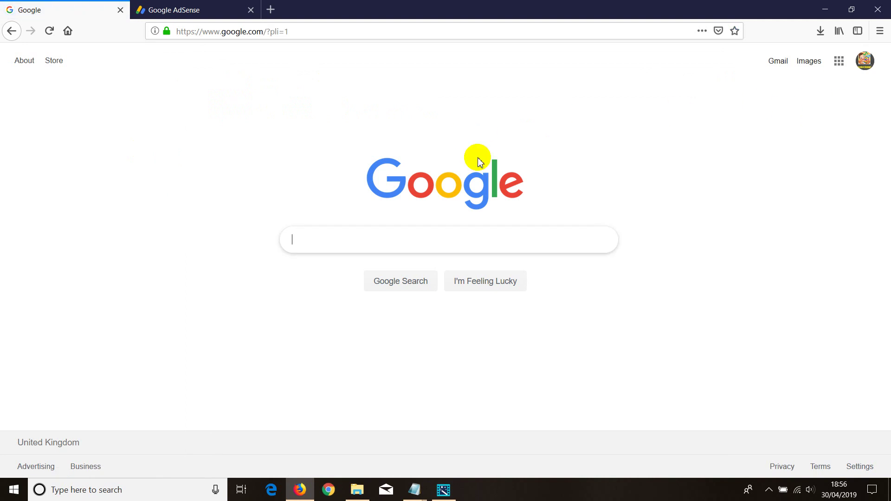
type("blogger7")
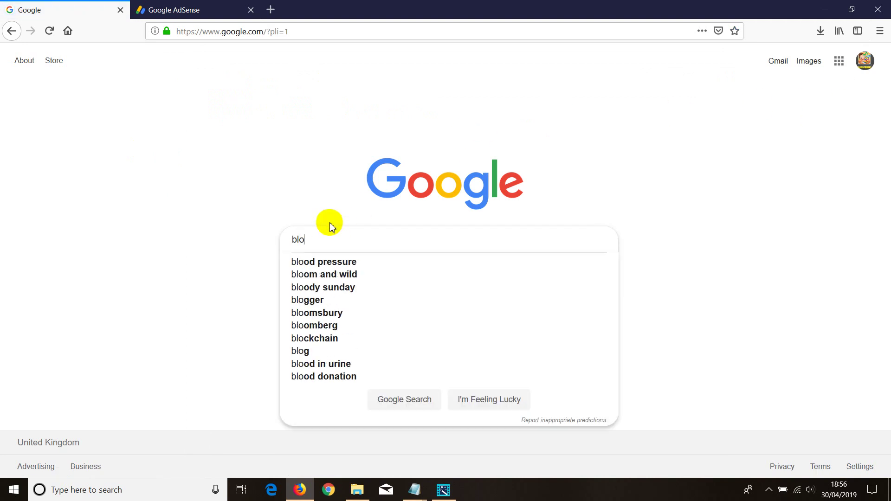
key("Return")
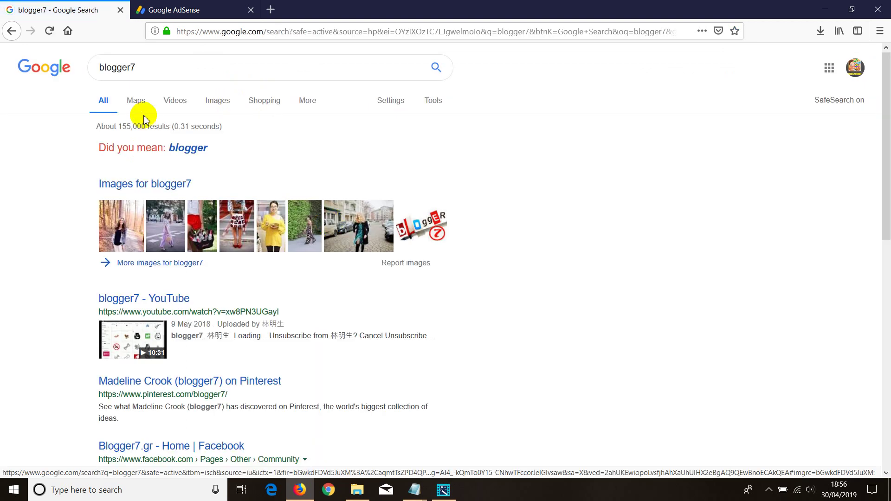
left_click(155, 71)
key("BackSpace")
key("Return")
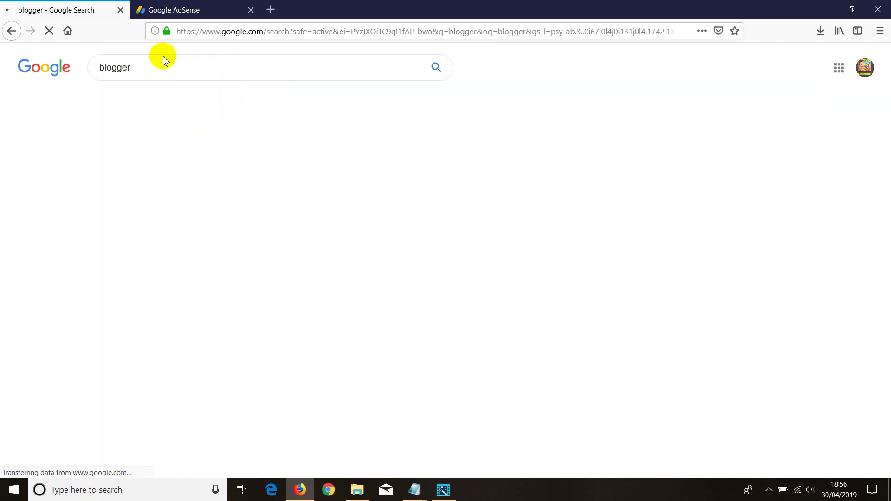
left_click(151, 148)
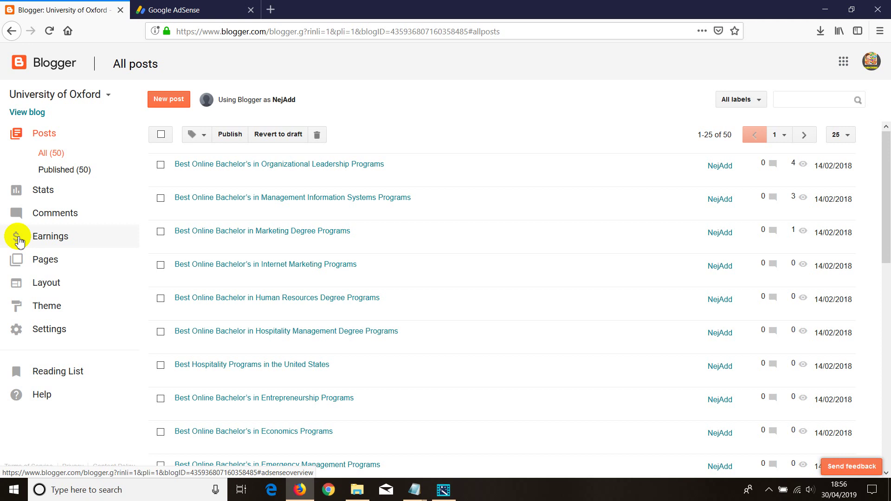
Start the AdSense sign-up from the blog's Earnings page and choose the first listed Google account.
left_click(48, 243)
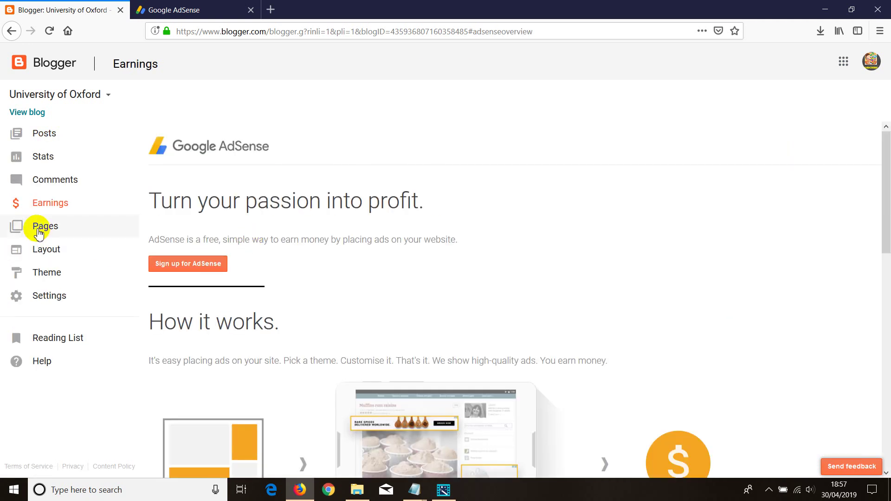
left_click(184, 270)
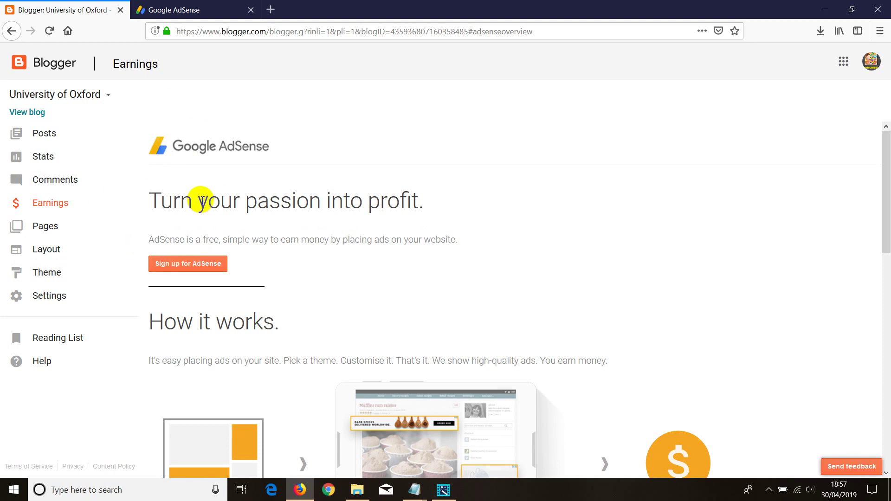
left_click(180, 270)
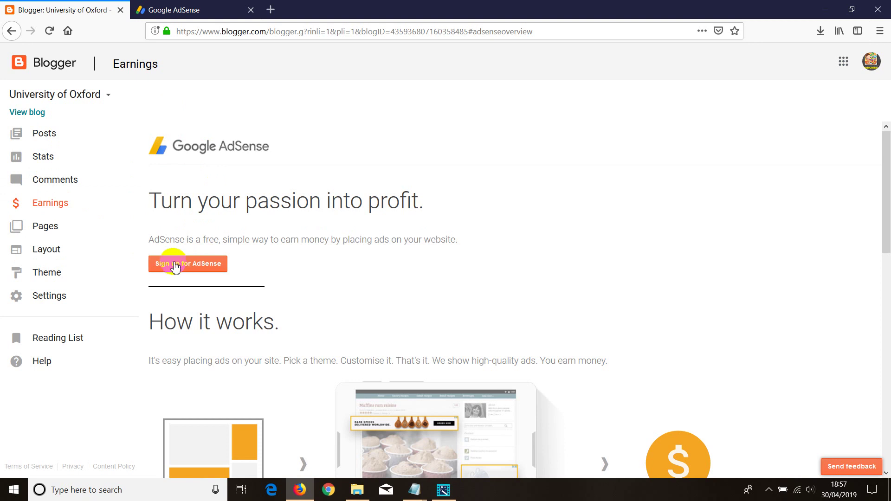
left_click(174, 268)
left_click(194, 267)
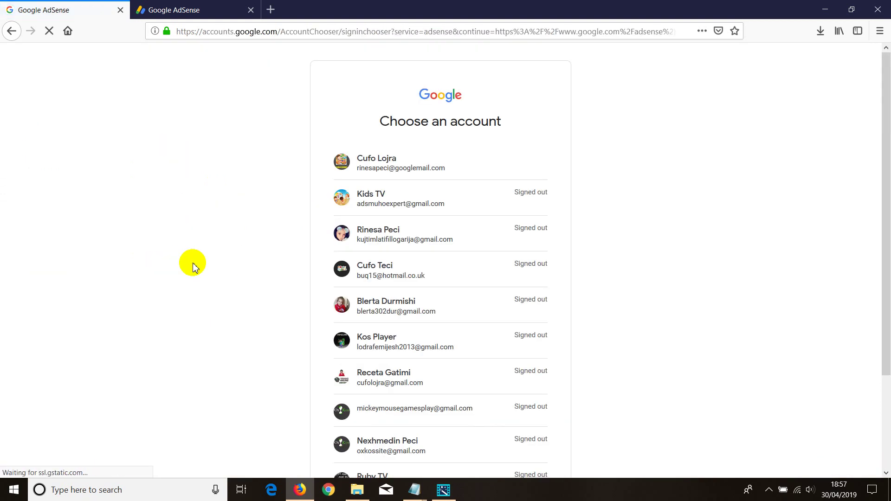
left_click(383, 168)
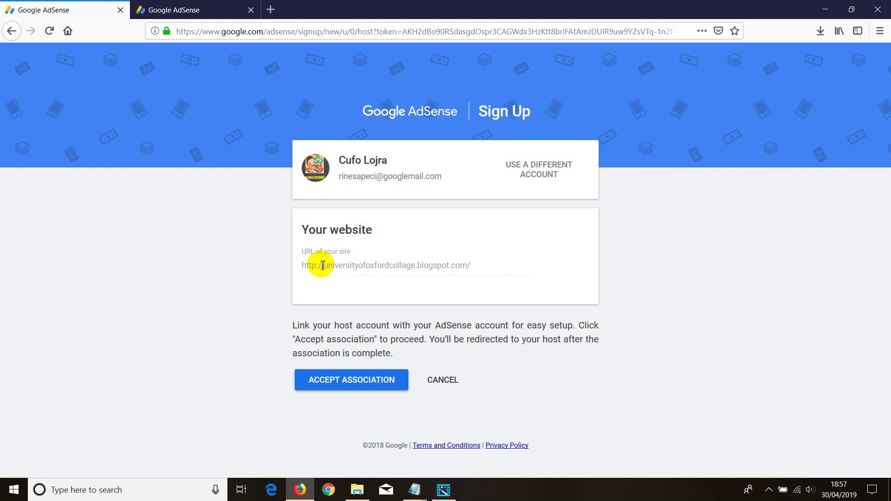
Accept the AdSense association for universityofoxfordcollage.blogspot.com and continue through the redirect to Blogger's AdSense settings.
left_click_drag(320, 265, 476, 263)
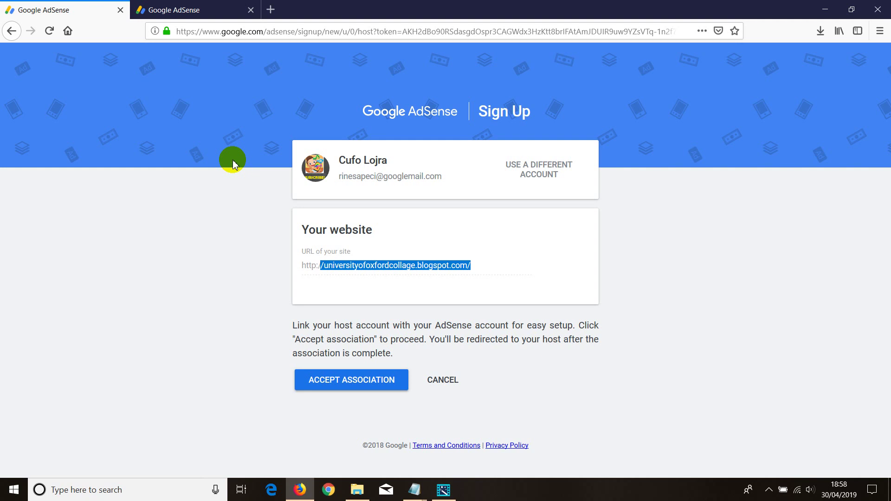
left_click(328, 379)
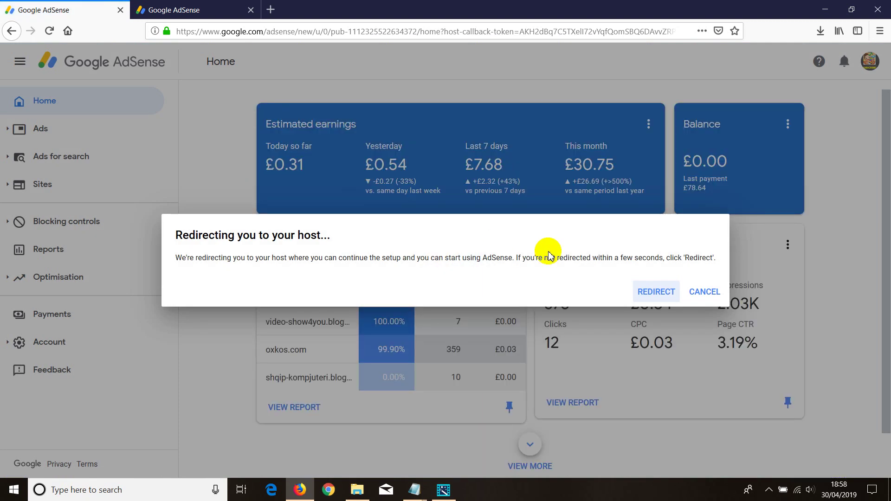
left_click(641, 292)
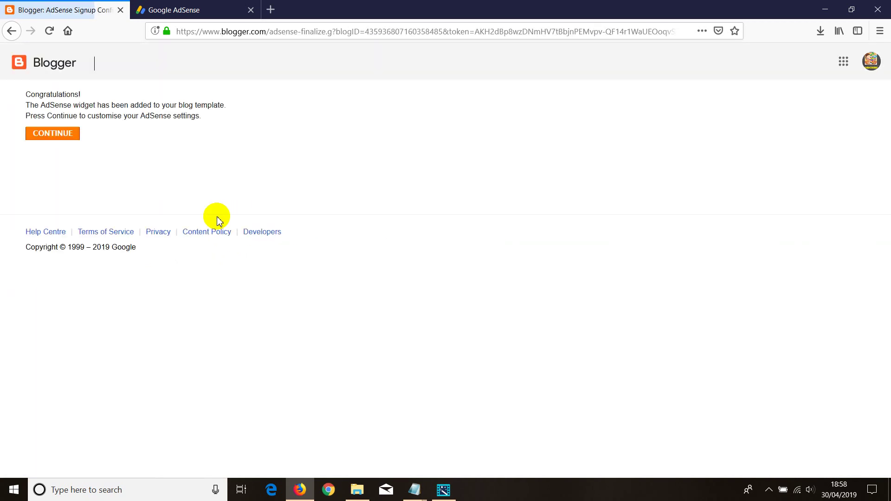
left_click(64, 131)
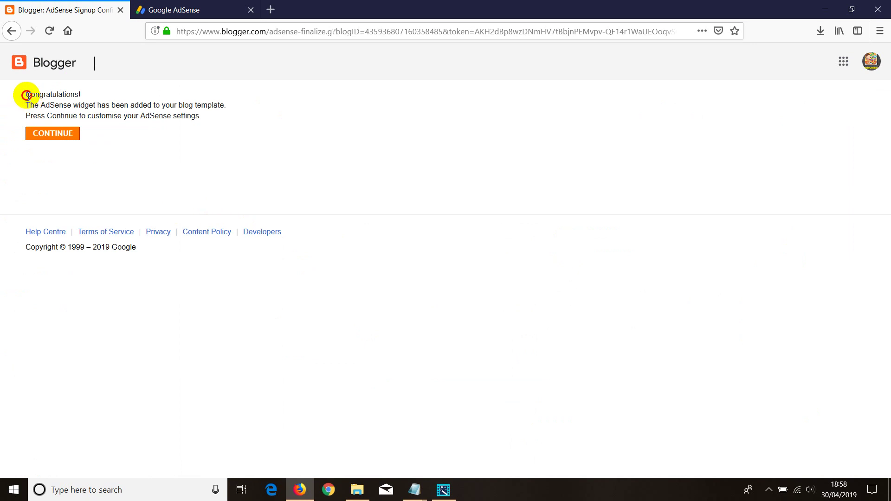
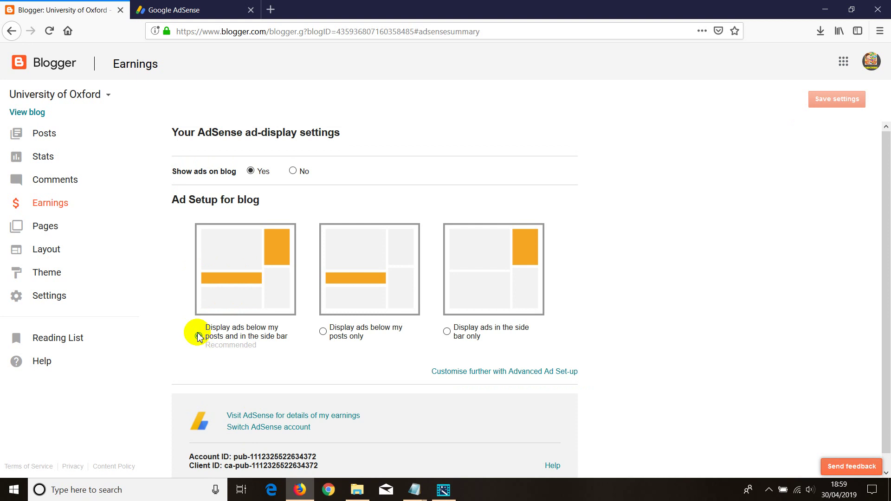
Set the blog's ad setup to display ads below posts and in the side bar, and save the settings.
left_click(199, 336)
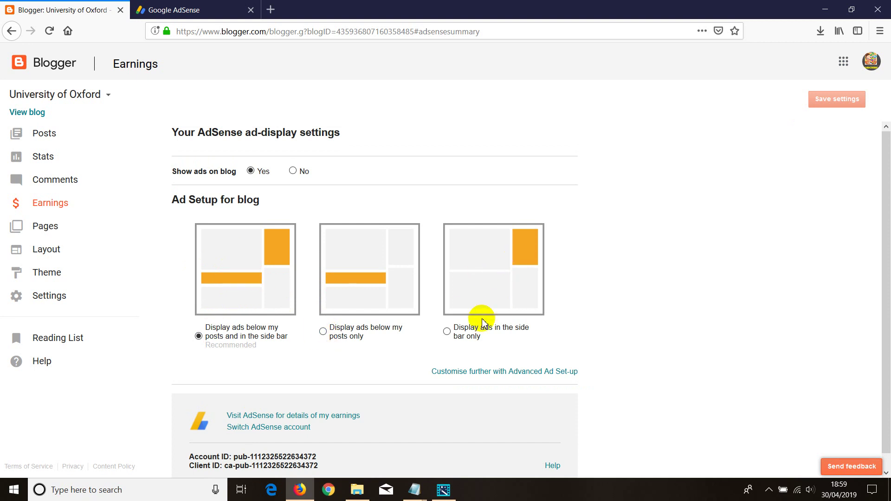
left_click(448, 332)
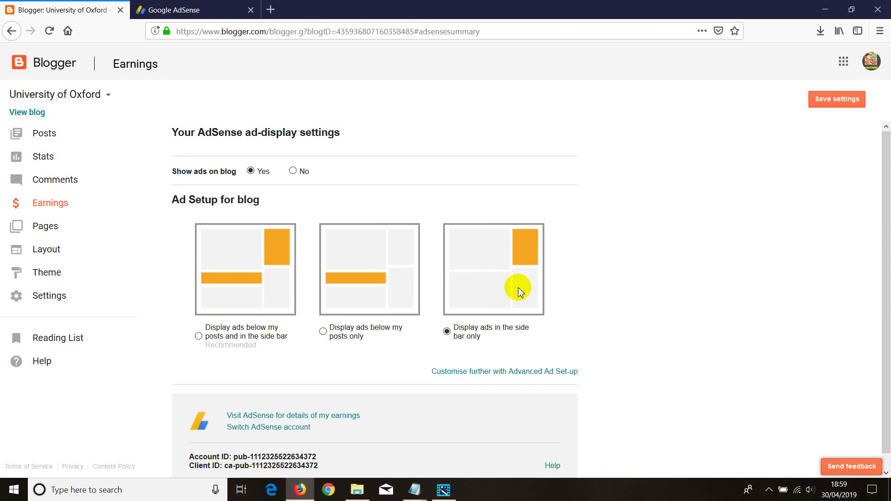
left_click(339, 284)
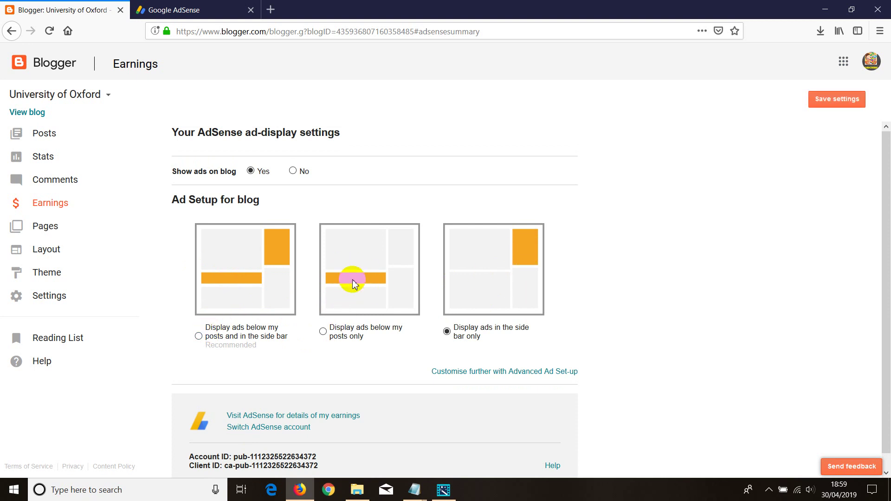
left_click(282, 253)
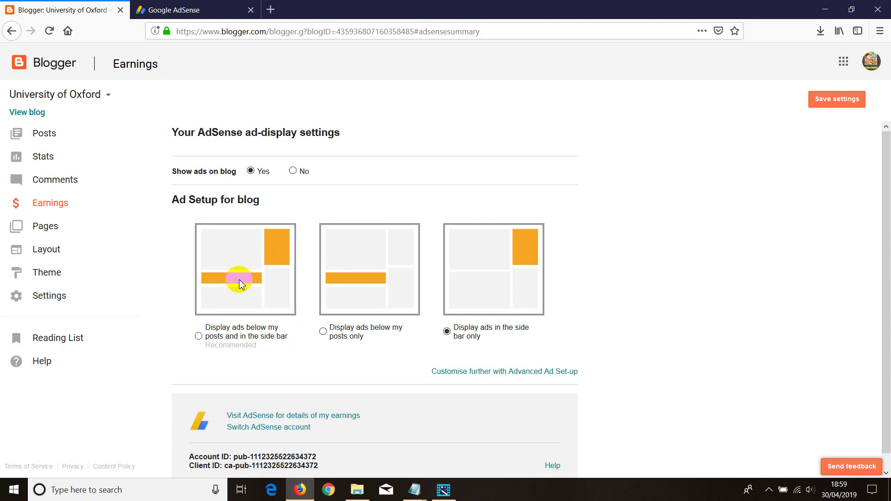
left_click(198, 336)
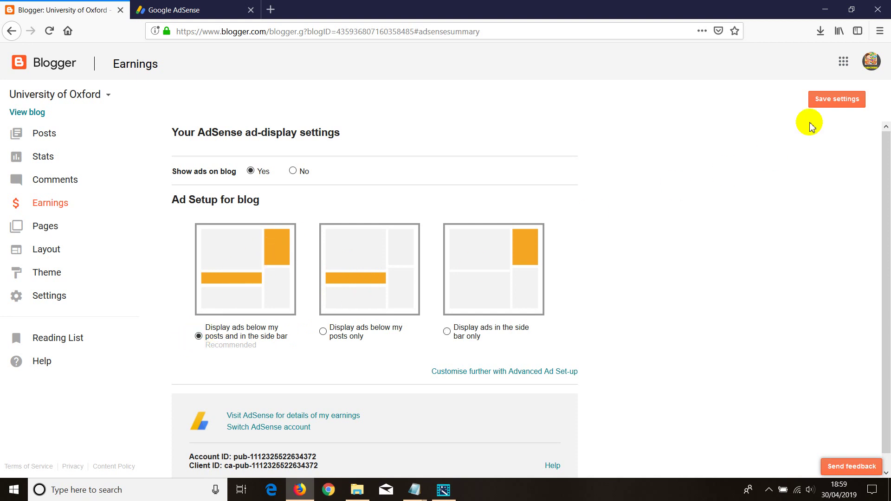
left_click(821, 102)
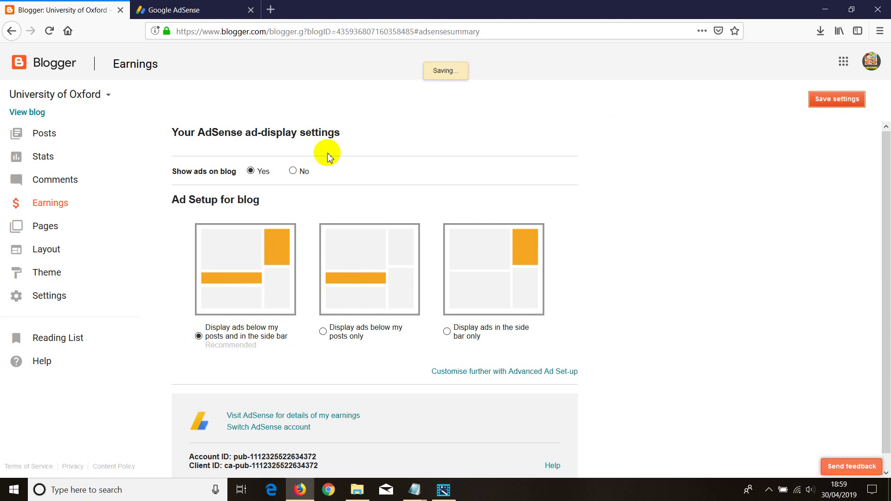
Save the blog's layout arrangement and view the live blog's home page, accepting its cookie notice.
left_click(44, 250)
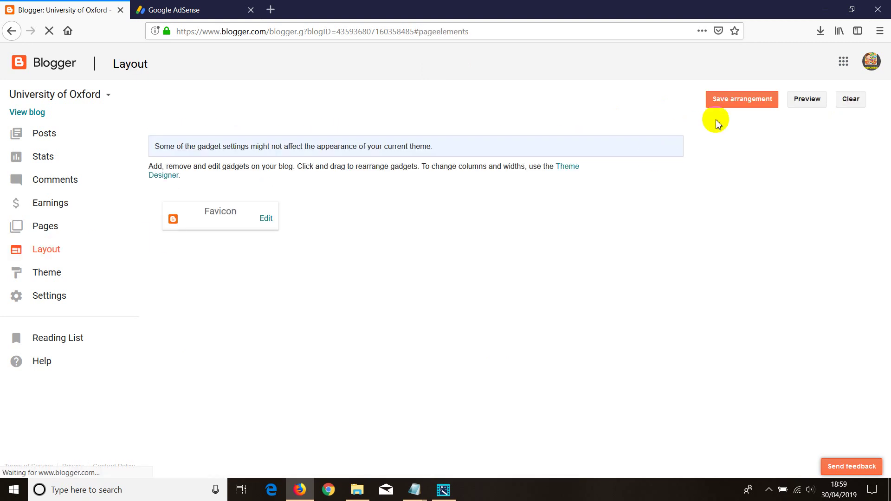
left_click(733, 103)
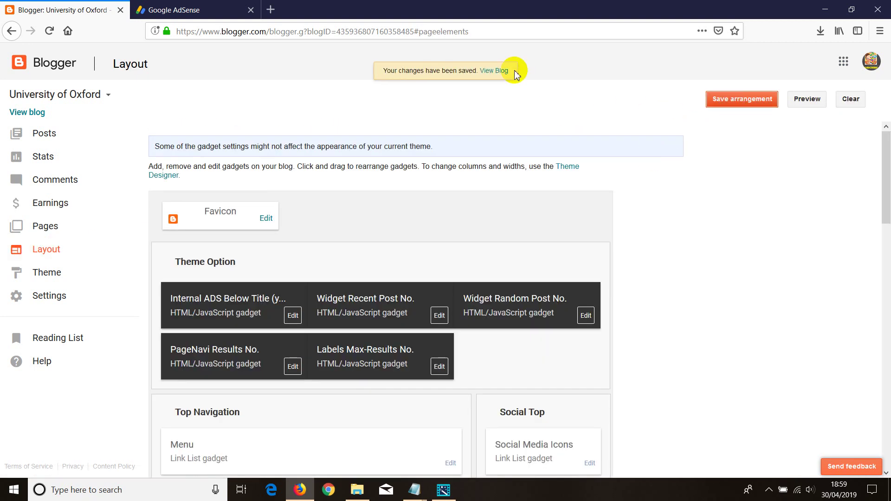
left_click(496, 70)
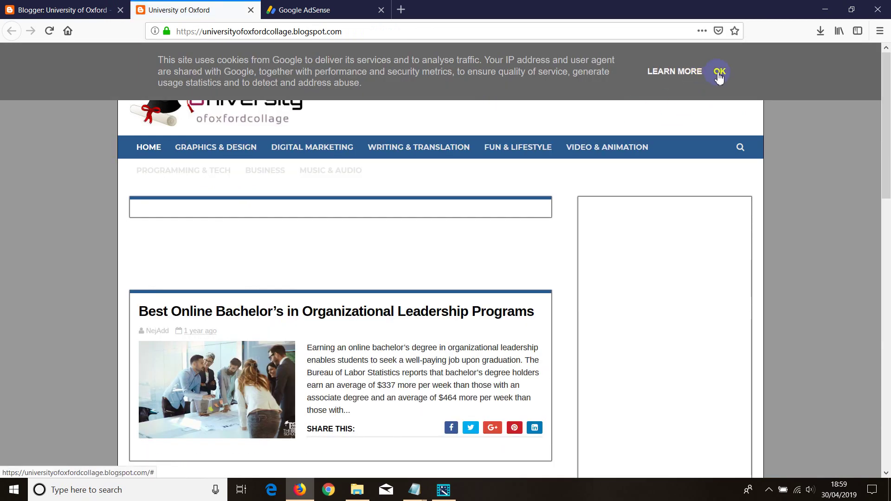
left_click(720, 73)
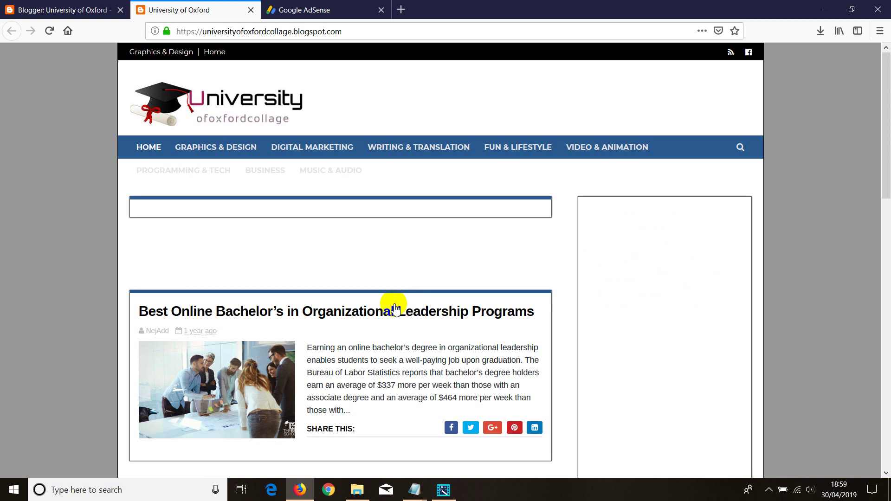
scroll(393, 302, "down", 6)
scroll(298, 250, "up", 4)
scroll(298, 251, "up", 3)
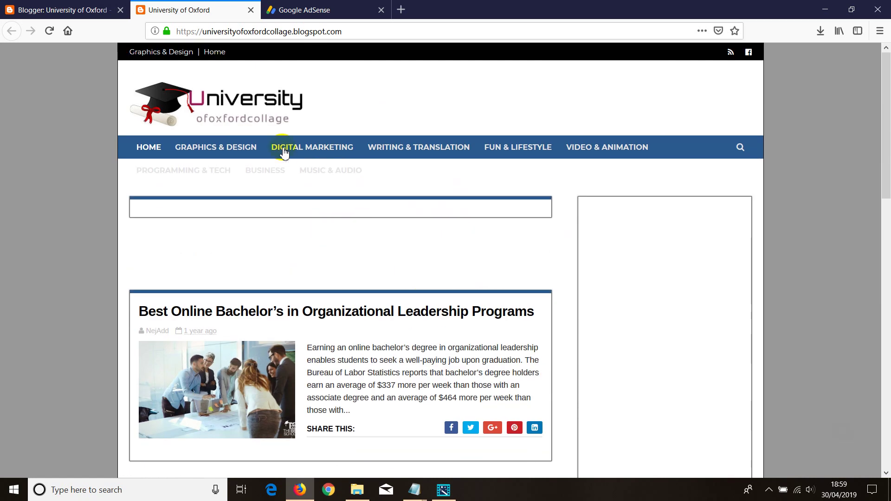
Remove the HTML/JavaScript gadget from the Ads 728x90 section of the blog layout.
left_click(79, 9)
scroll(299, 298, "down", 3)
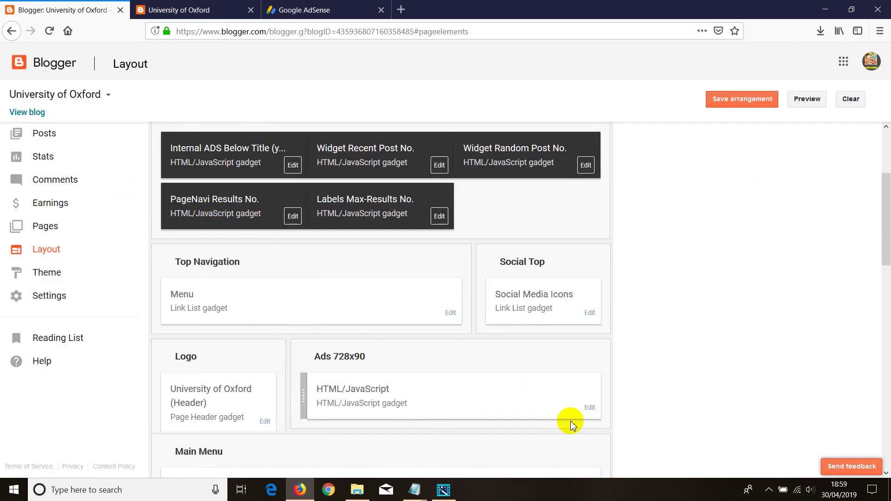
left_click(590, 407)
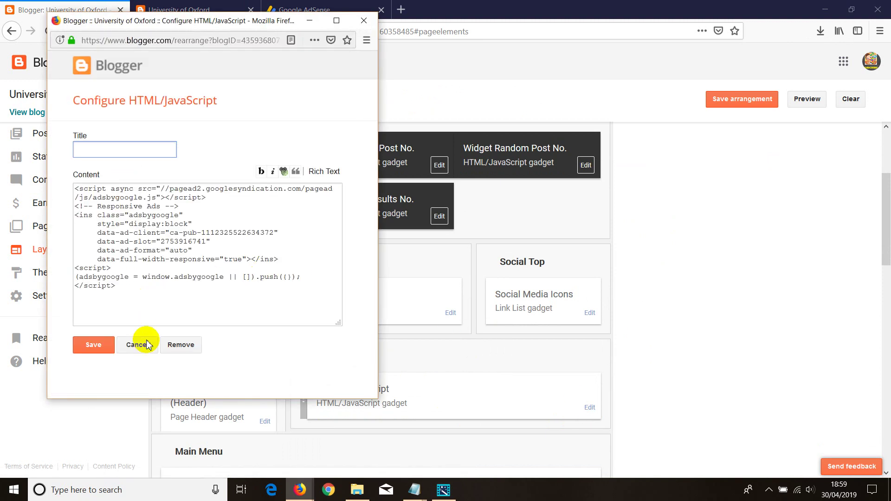
left_click(180, 345)
left_click(232, 205)
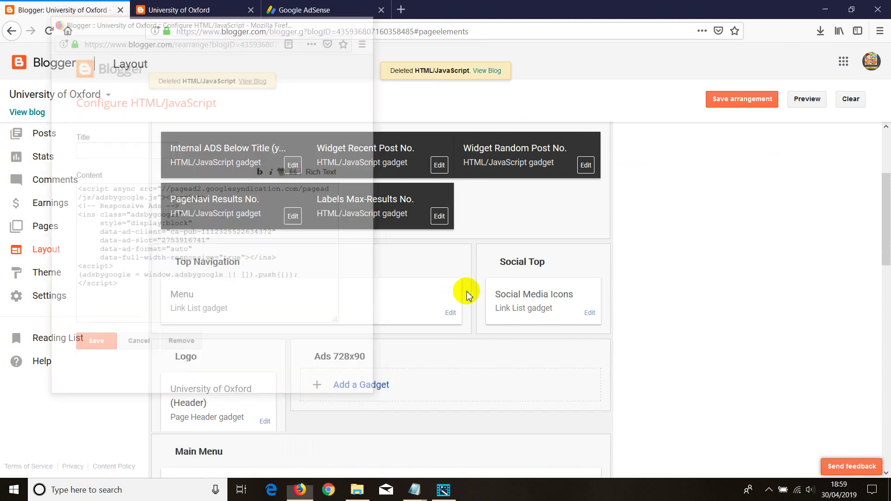
Review the configuration of the AdSense gadget in the Sidebar Right section and save it.
scroll(533, 325, "down", 4)
left_click(590, 431)
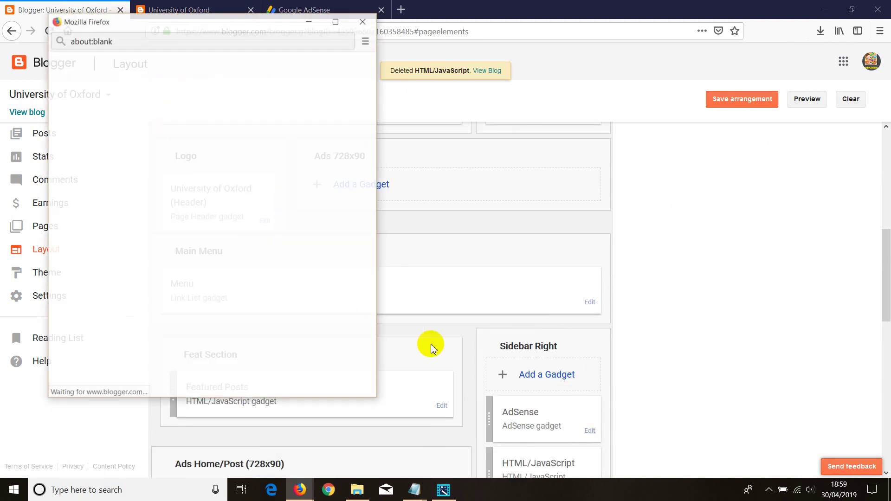
scroll(246, 276, "down", 2)
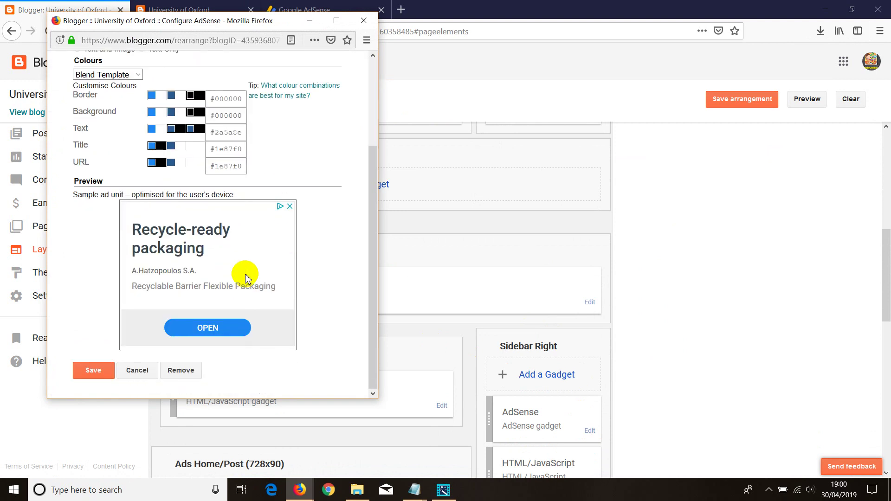
scroll(237, 272, "up", 2)
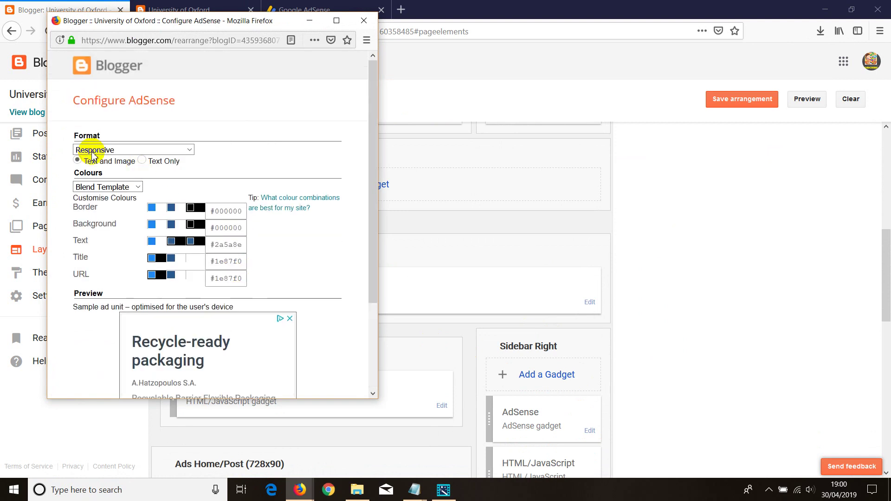
scroll(140, 239, "down", 2)
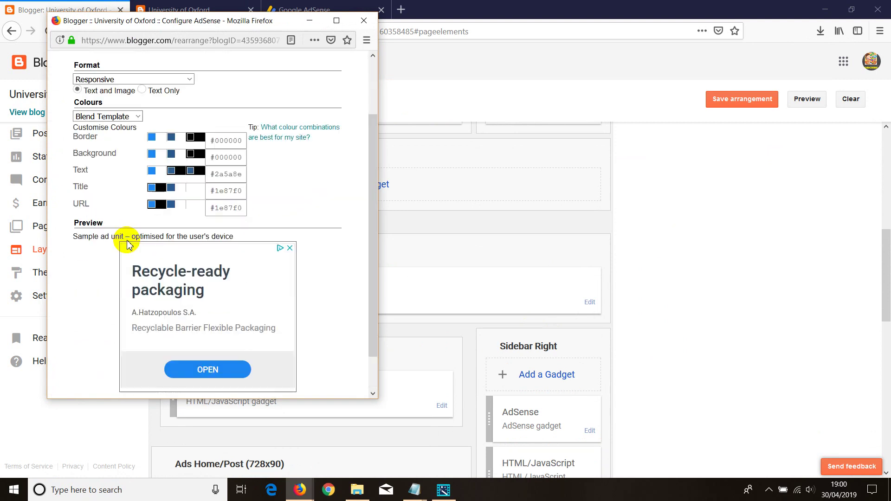
left_click(81, 376)
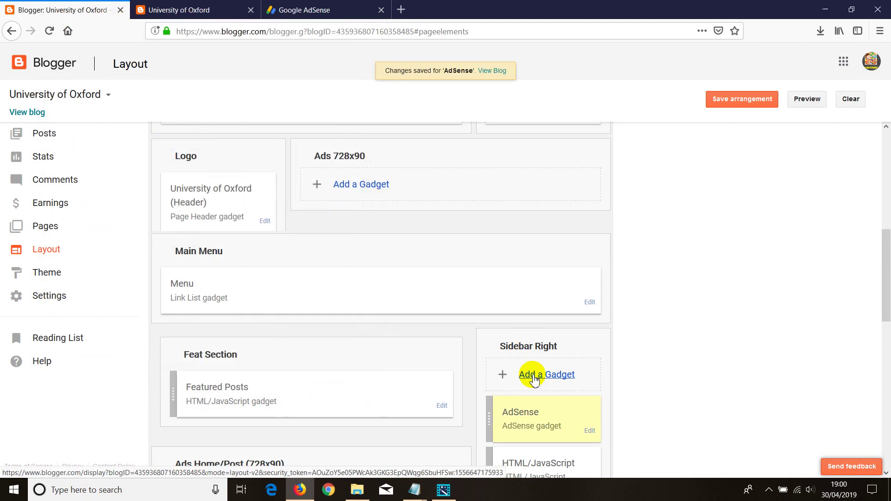
Review the configuration options for a new AdSense gadget in the Sidebar Right section of the layout, and leave its dialog.
left_click(534, 375)
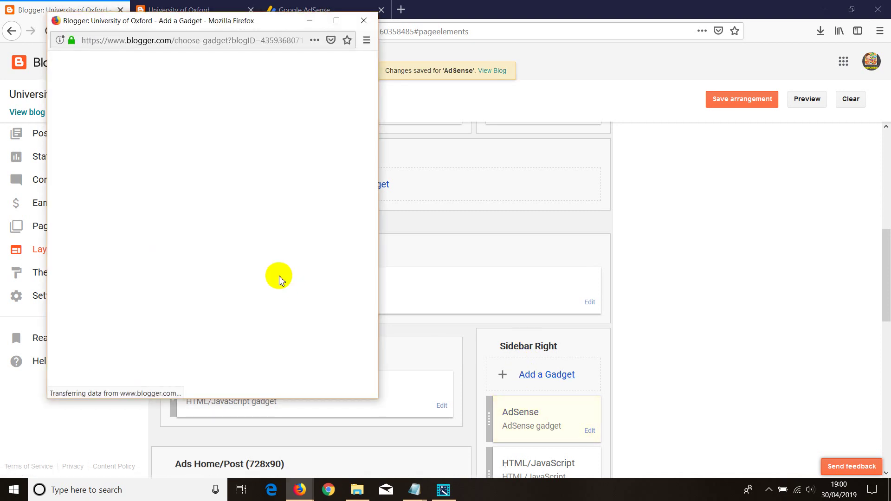
scroll(214, 269, "down", 3)
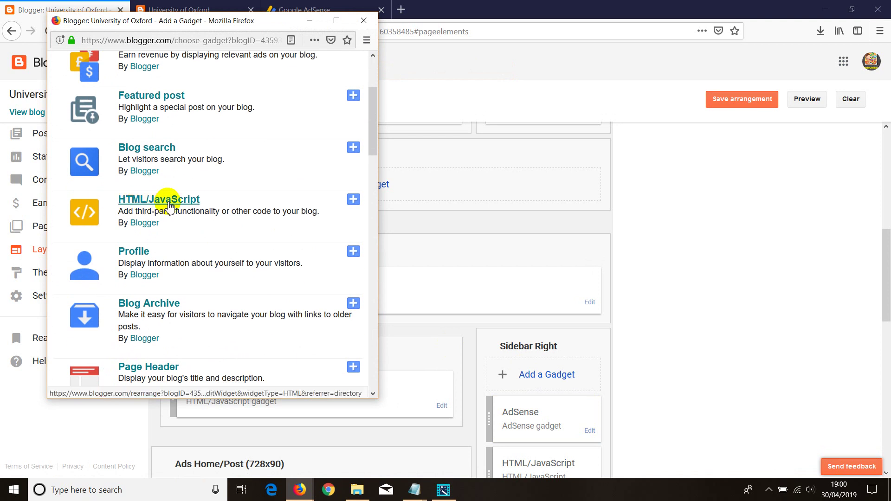
scroll(168, 207, "up", 5)
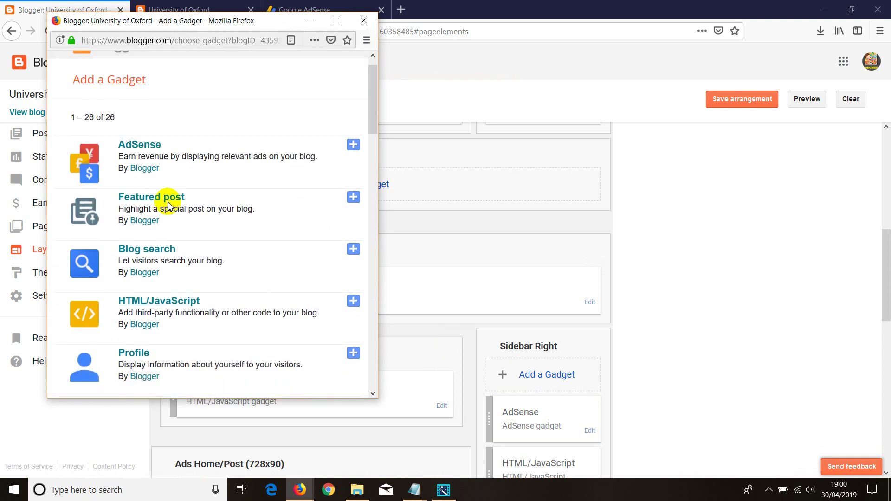
scroll(153, 149, "down", 2)
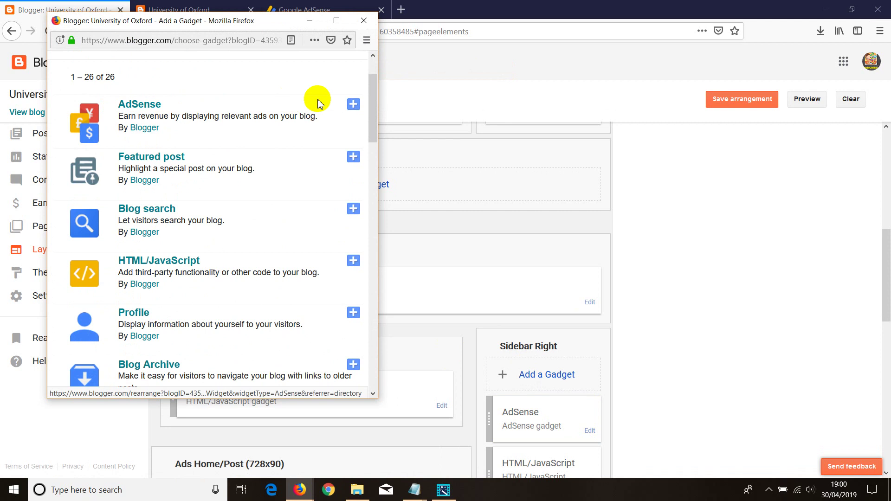
left_click(351, 110)
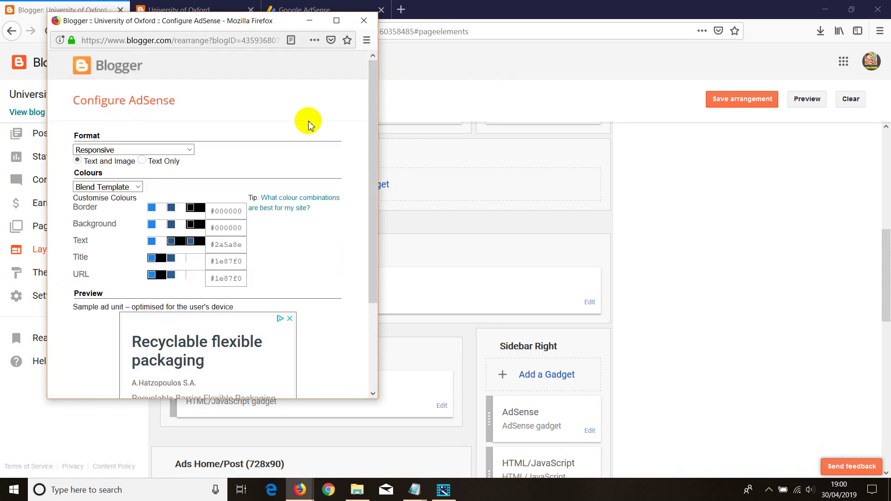
left_click(79, 162)
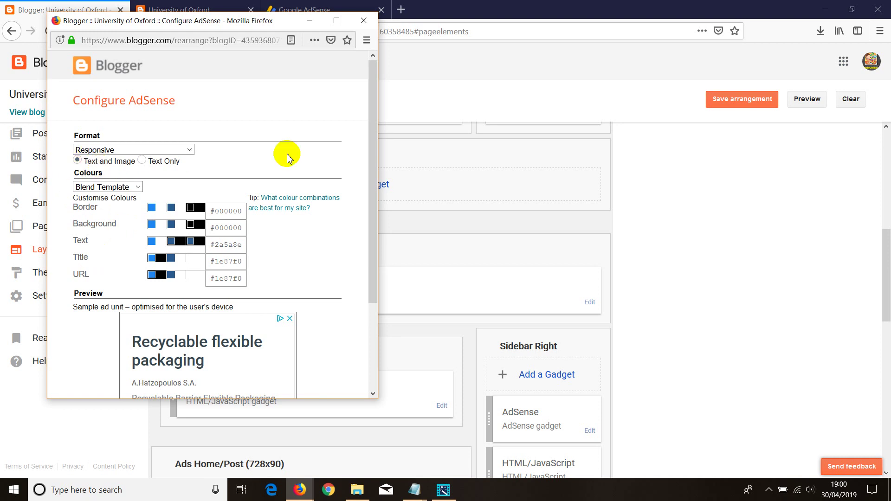
left_click_drag(372, 117, 352, 247)
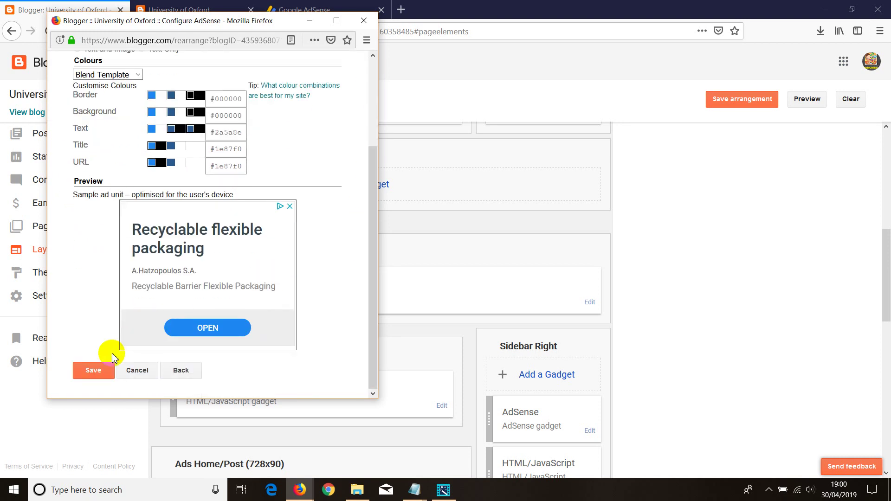
left_click(94, 371)
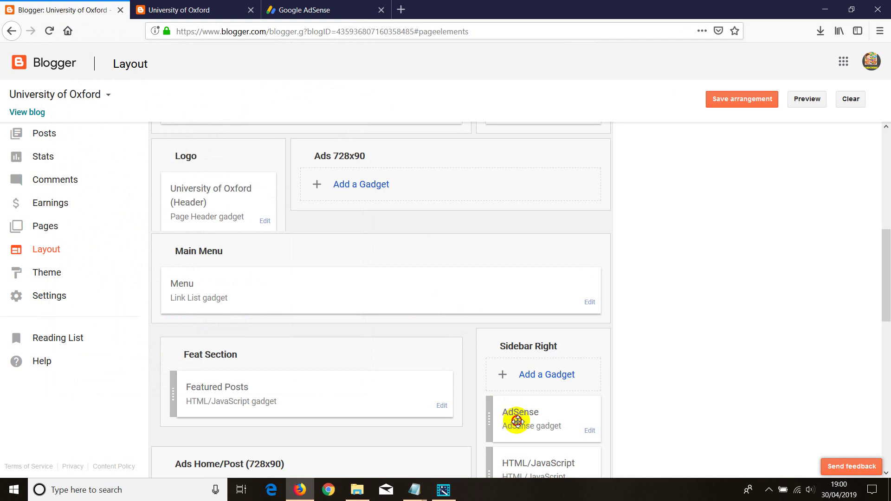
mouse_move(514, 419)
left_mouse_down()
mouse_move(368, 374)
mouse_move(398, 377)
mouse_move(279, 380)
mouse_move(445, 421)
mouse_move(517, 422)
left_mouse_up()
scroll(278, 306, "down", 2)
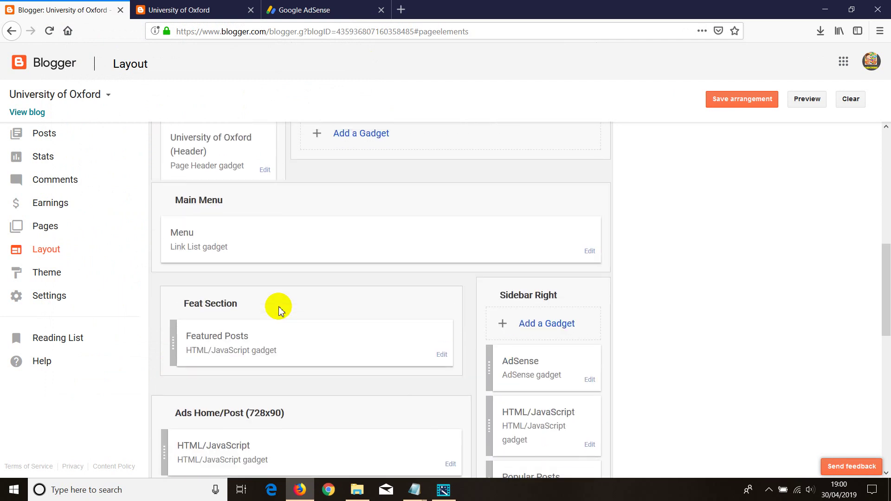
scroll(278, 307, "down", 2)
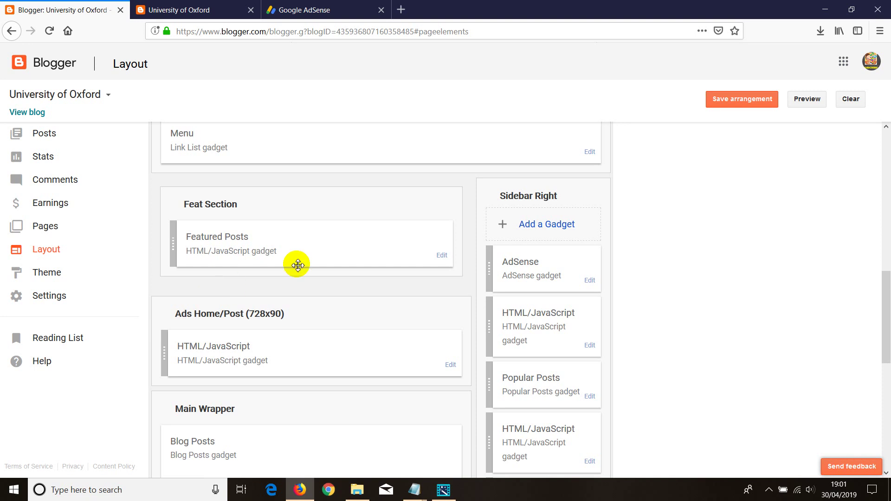
scroll(297, 265, "down", 4)
scroll(298, 265, "up", 8)
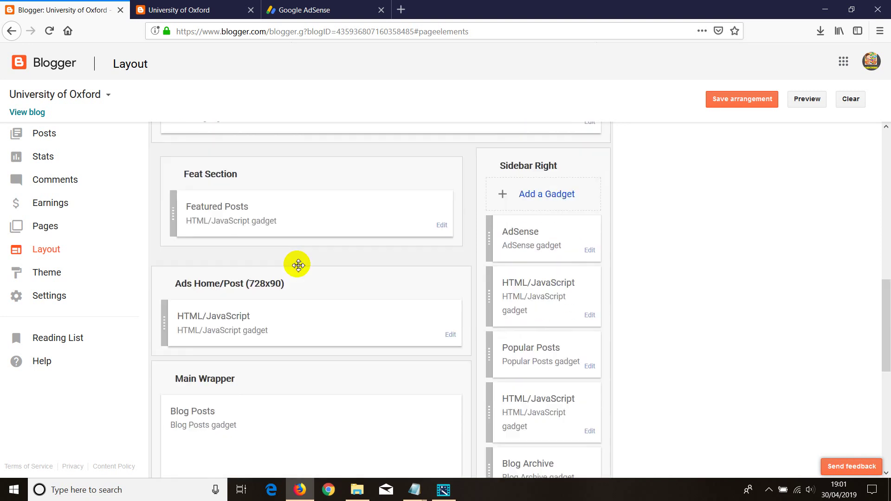
Switch to Google AdSense and start adding a new site from the Sites overview.
left_click(297, 10)
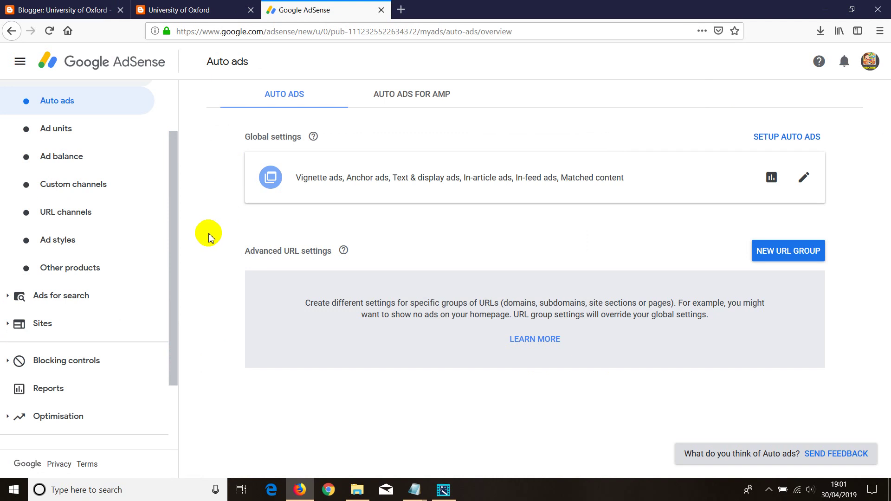
left_click(40, 328)
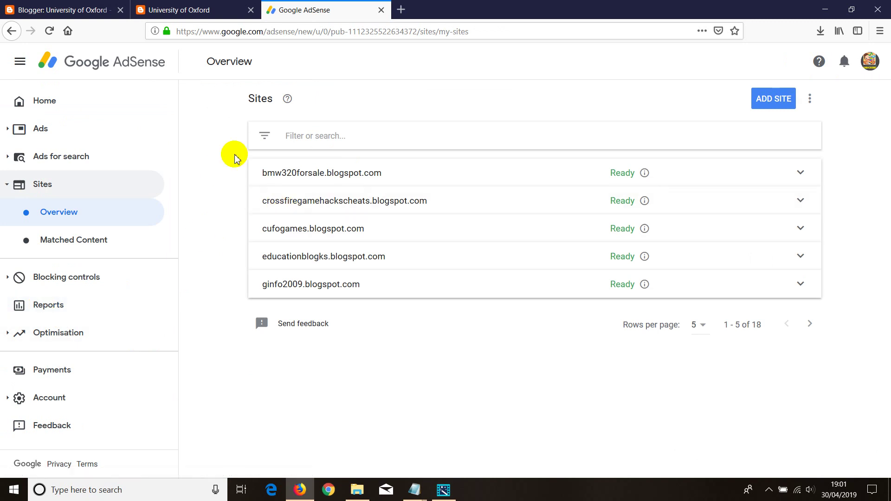
left_click(769, 99)
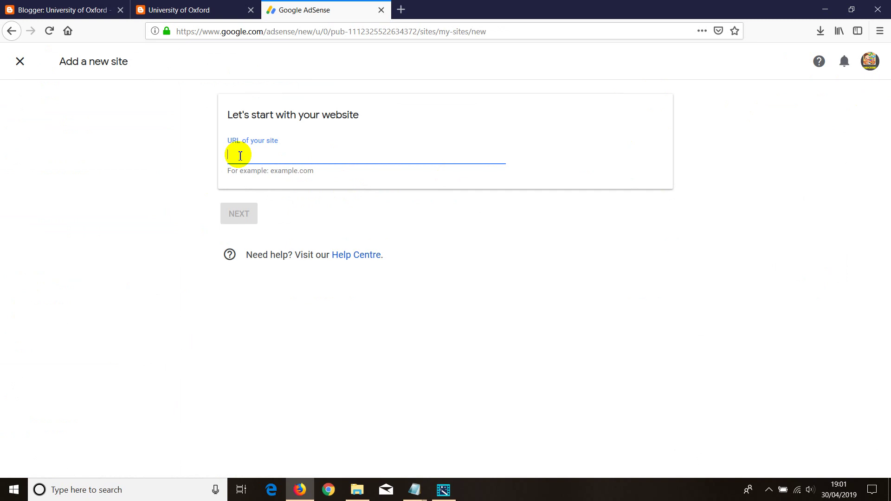
Examine the subdomain and the blogspot.com part of the live blog's address.
left_click(186, 10)
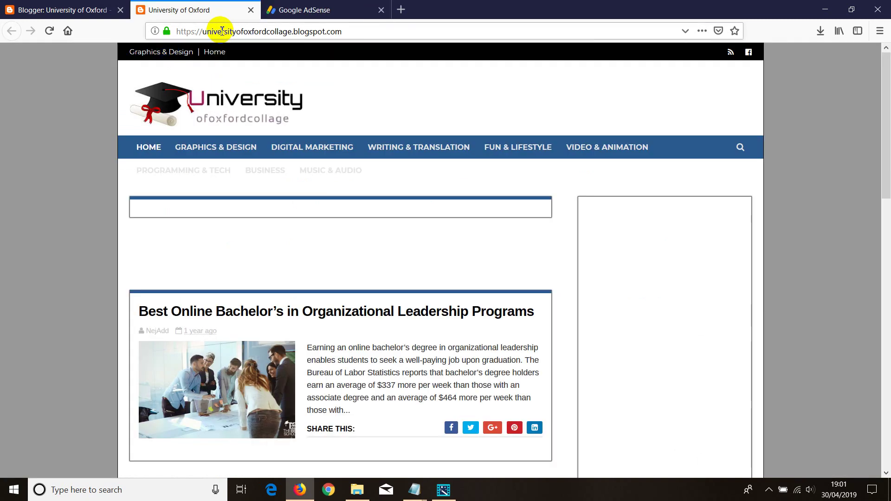
left_click(264, 31)
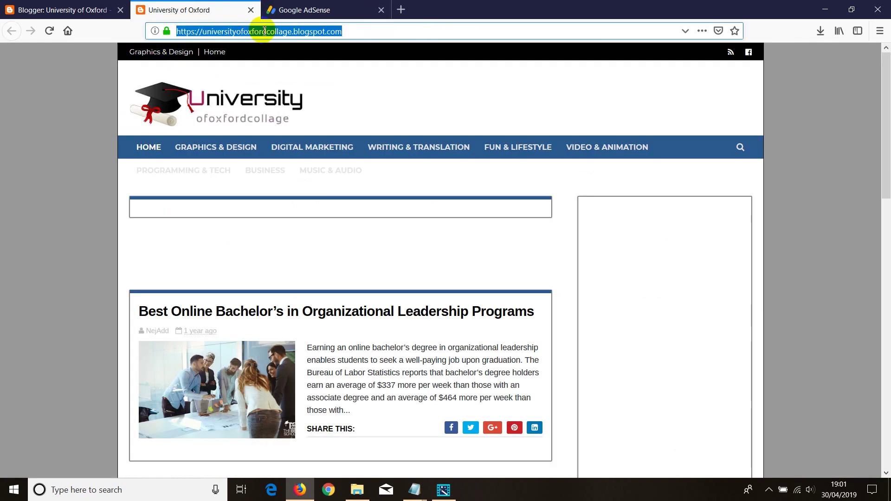
left_click(309, 32)
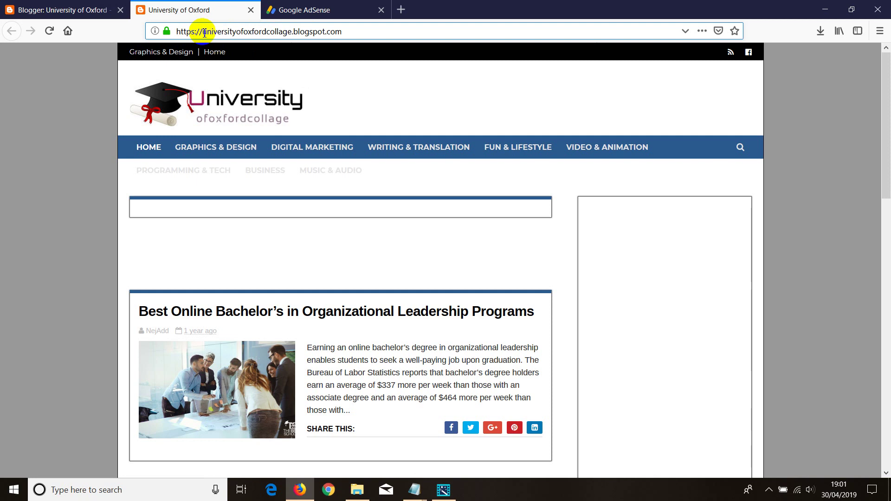
left_click_drag(205, 32, 290, 32)
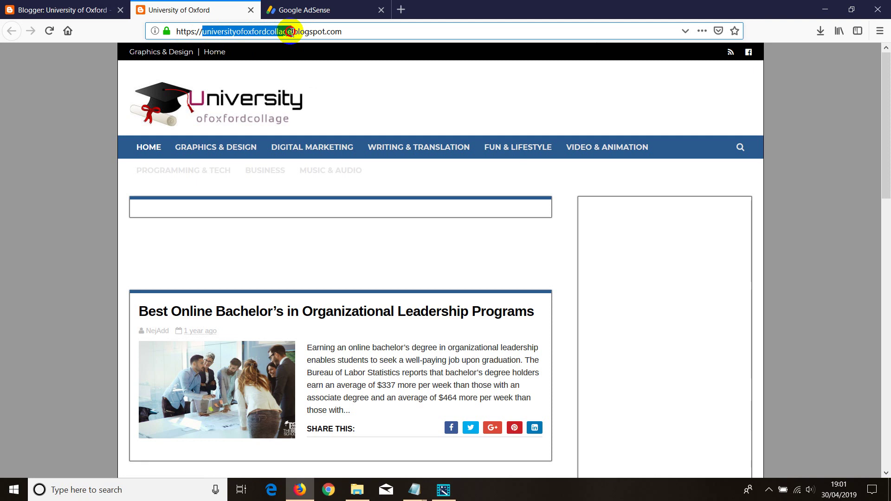
mouse_move(294, 35)
left_mouse_down()
mouse_move(332, 34)
mouse_move(293, 36)
mouse_move(301, 33)
left_mouse_up()
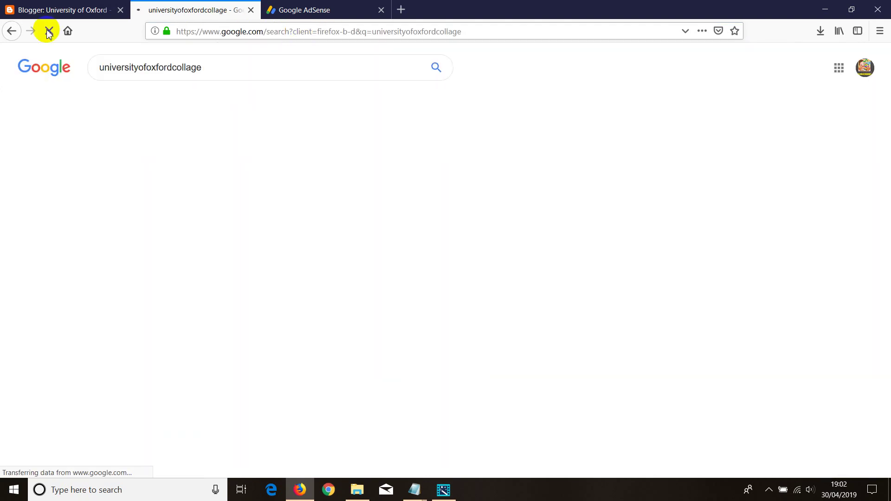
left_click(9, 31)
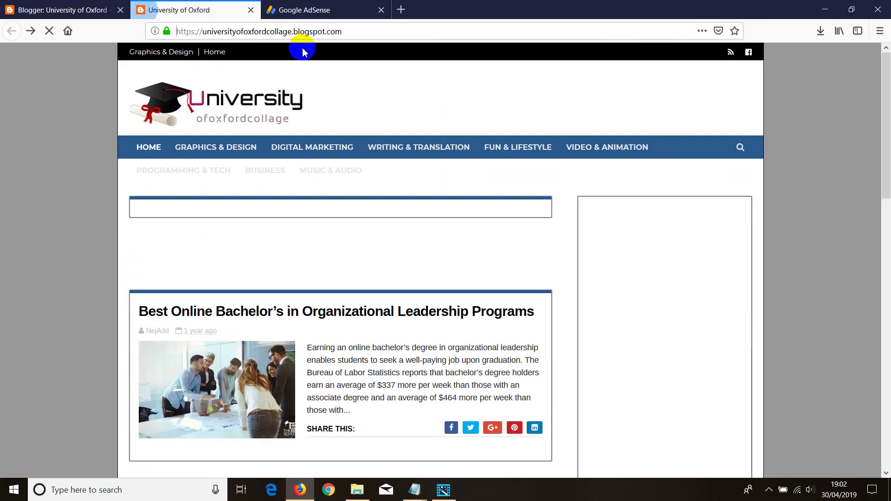
left_click(295, 32)
left_click(296, 31)
left_click_drag(299, 31, 342, 29)
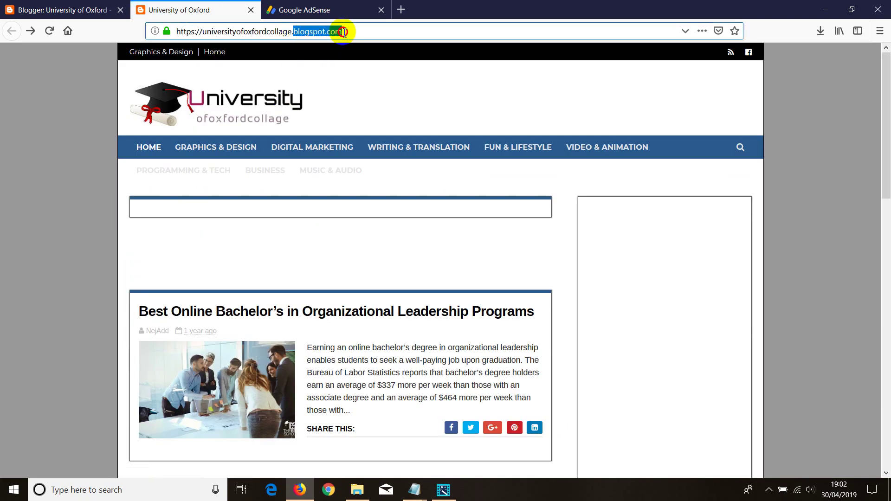
Copy the full address of the live blog's home page.
left_click(315, 10)
left_click(256, 14)
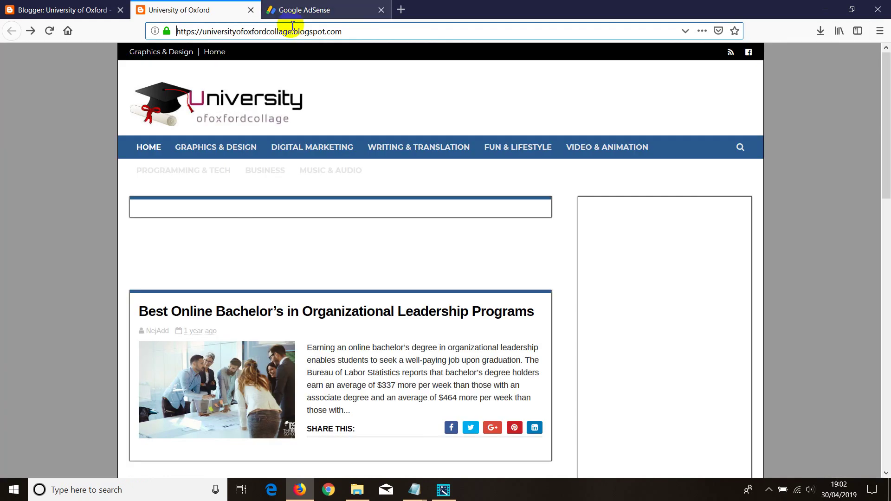
left_click_drag(341, 31, 182, 31)
right_click(190, 32)
left_click(214, 66)
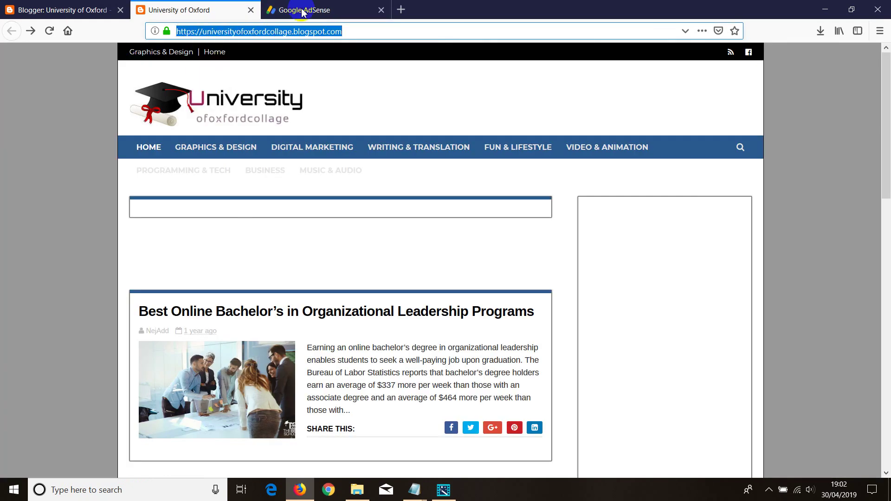
left_click(290, 9)
right_click(248, 153)
left_click(263, 191)
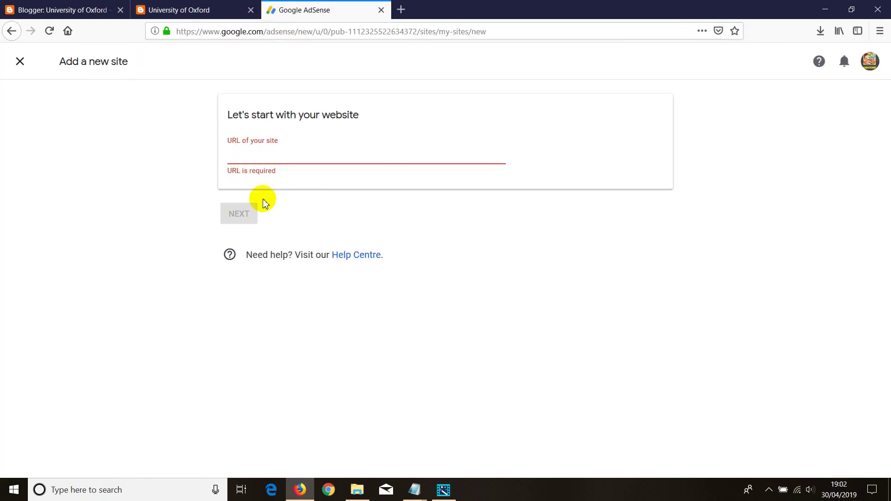
right_click(269, 160)
left_click(286, 201)
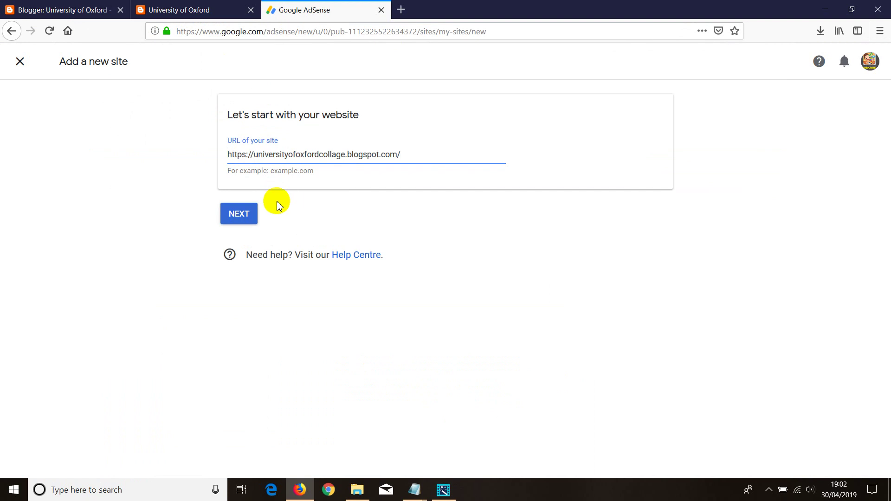
left_click(234, 215)
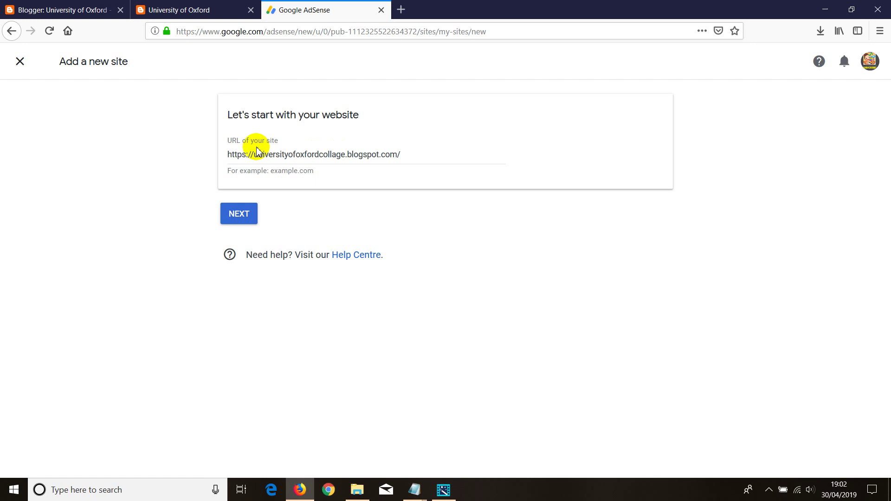
left_click_drag(396, 156, 212, 154)
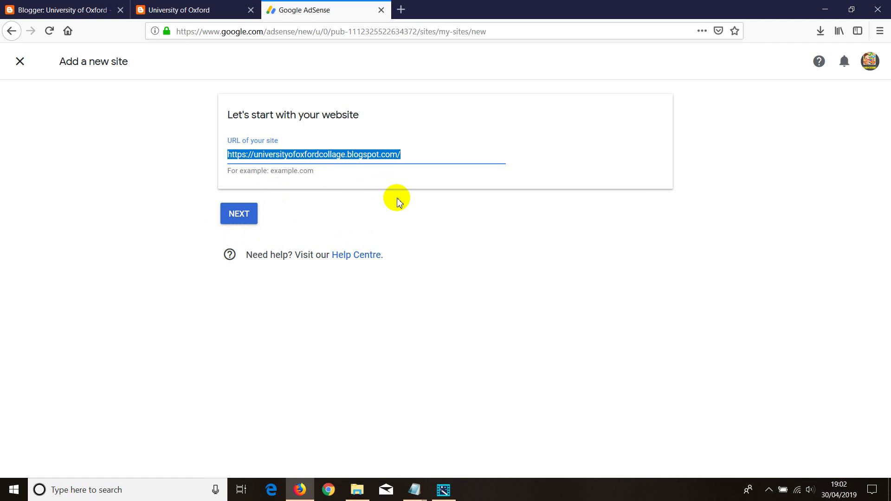
Return to the Blogger layout, look over the gadgets available for the Sidebar Right section, and close the list.
left_click(48, 8)
scroll(388, 323, "down", 2)
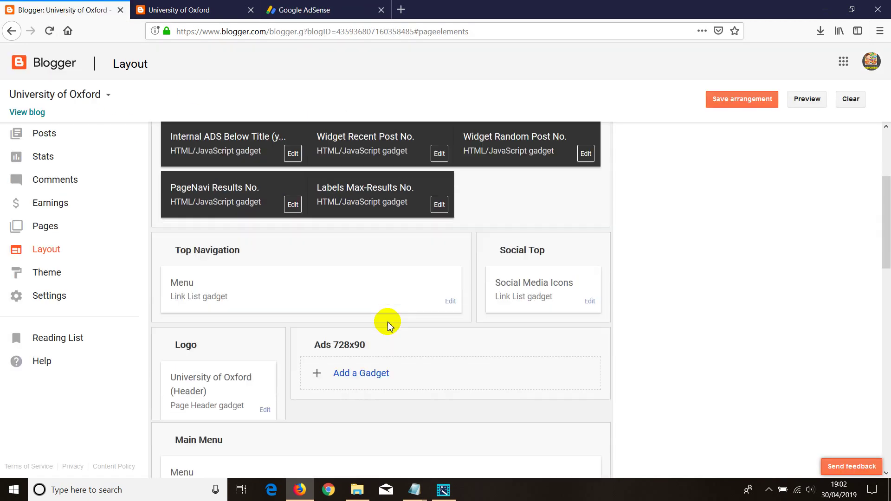
scroll(260, 393, "down", 3)
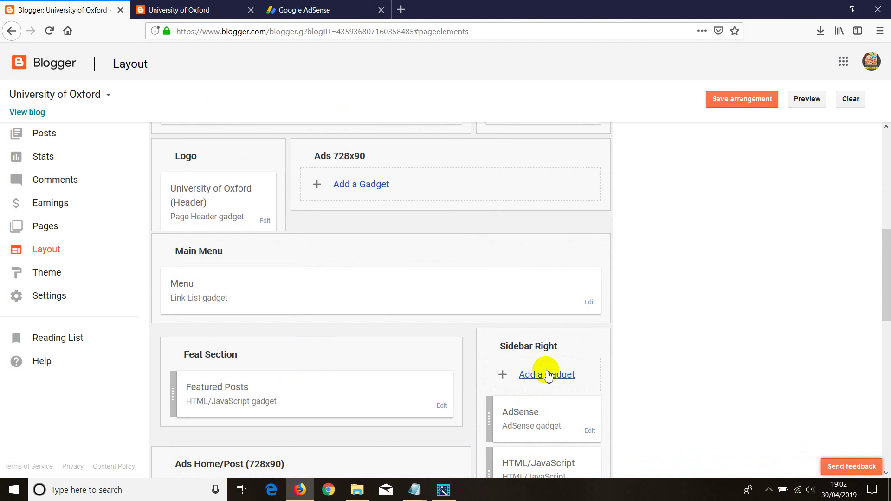
left_click(528, 375)
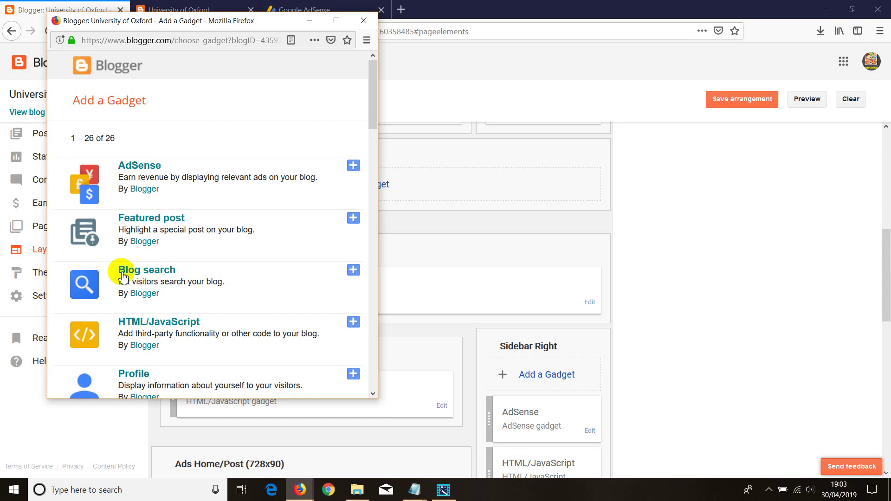
scroll(133, 274, "down", 2)
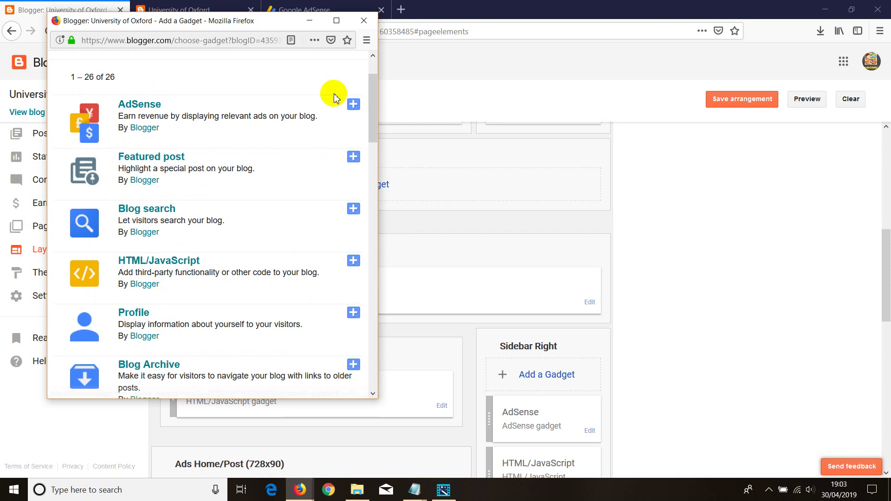
left_click(364, 20)
Open the WordPress login page of oxkos.com in a new browser tab.
left_click(401, 11)
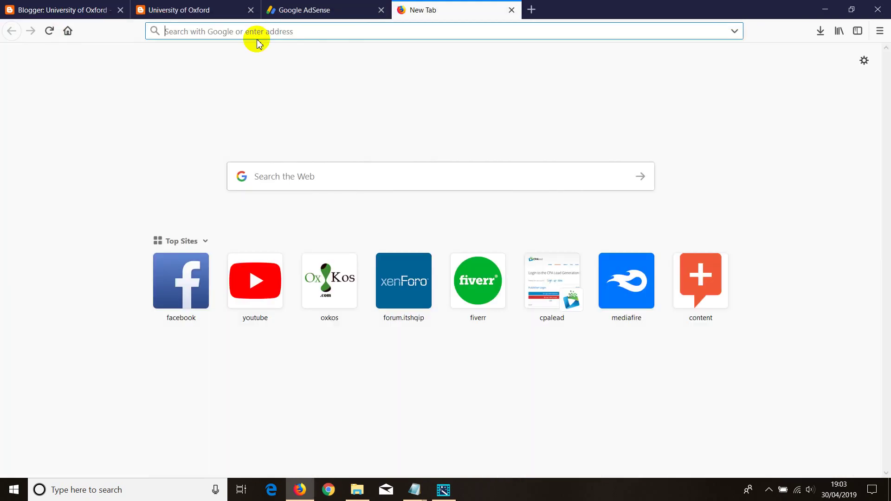
type("wp")
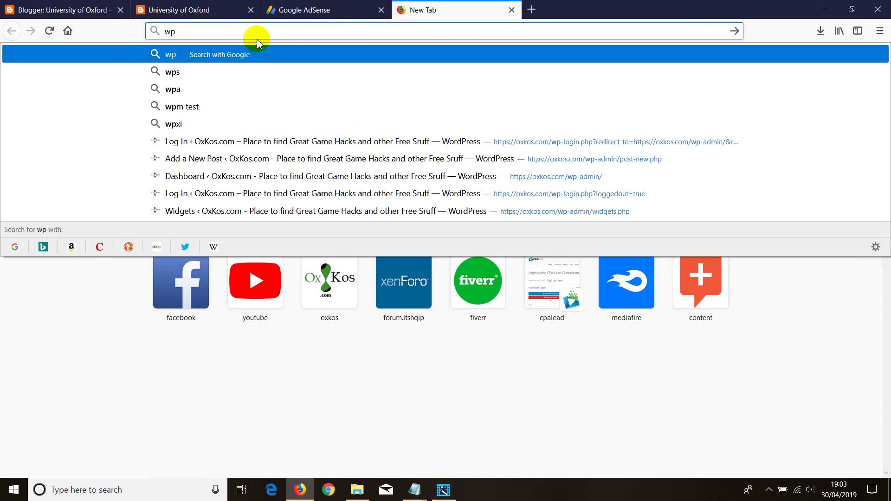
key("BackSpace")
key("BackSpace")
type("oxkos.com/w")
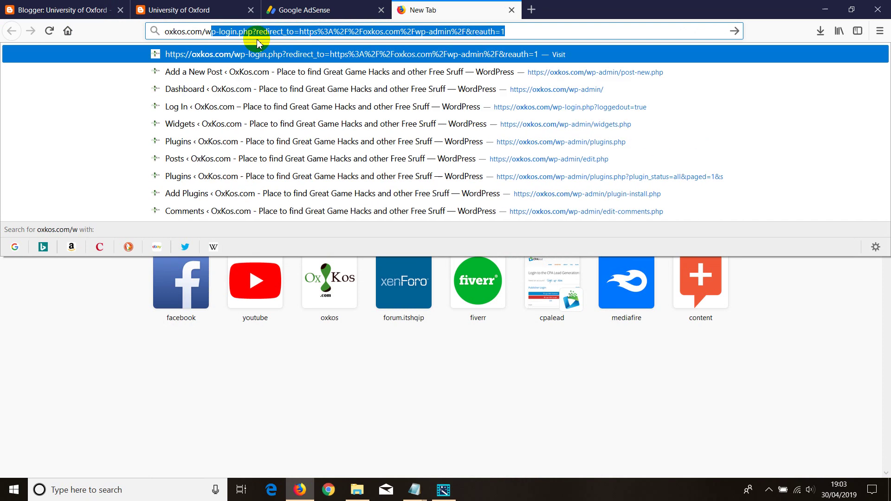
key("Return")
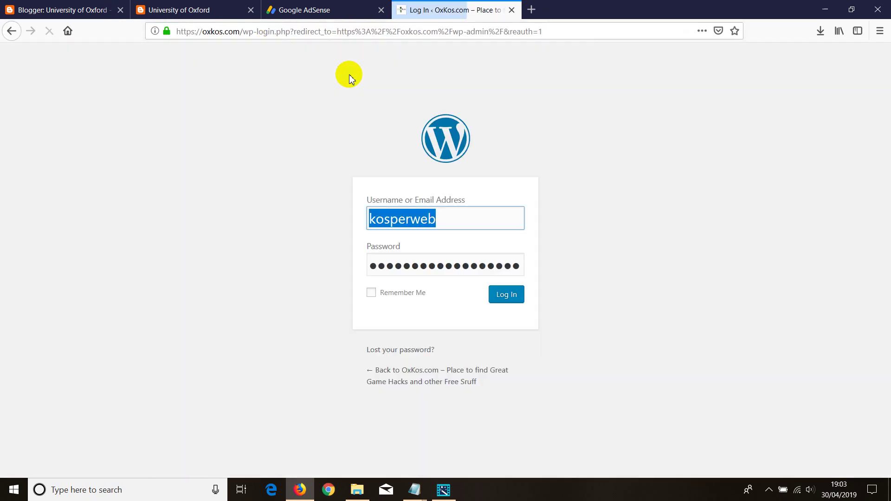
Log in to the oxkos.com WordPress admin with the prefilled credentials and bring up its dashboard.
key("Tab")
key("Tab")
key("Tab")
key("Return")
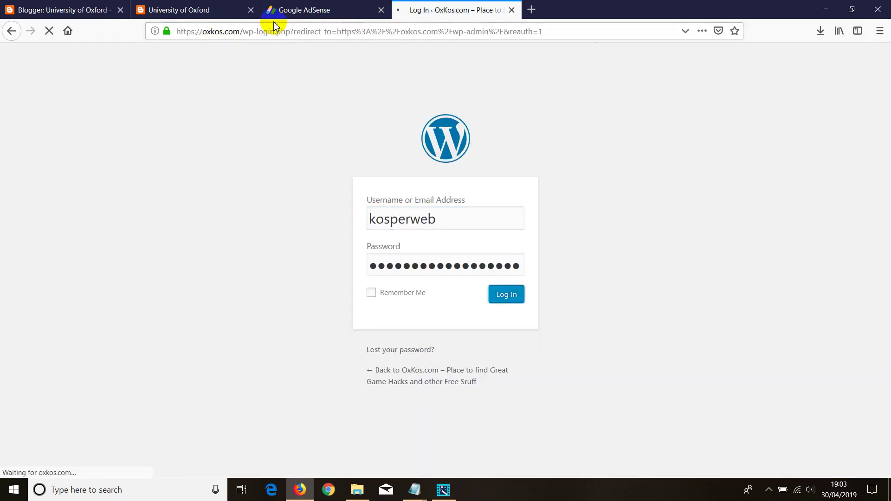
left_click(310, 6)
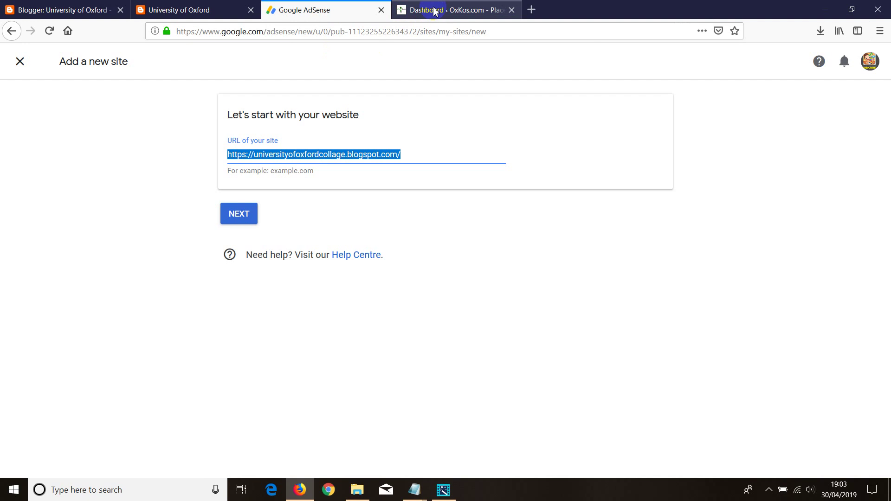
left_click(435, 11)
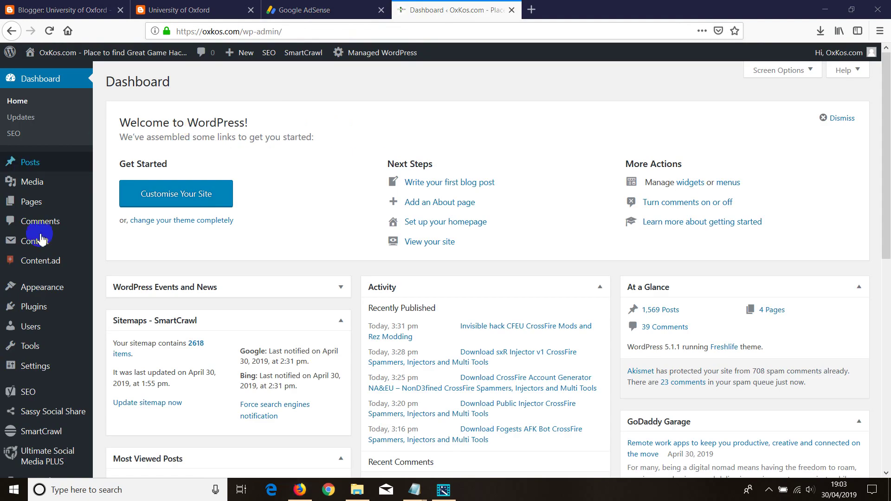
Open the Freshlife theme's Theme Header file (header.php) in the theme editor and locate the opening head tag on line 3.
mouse_move(36, 286)
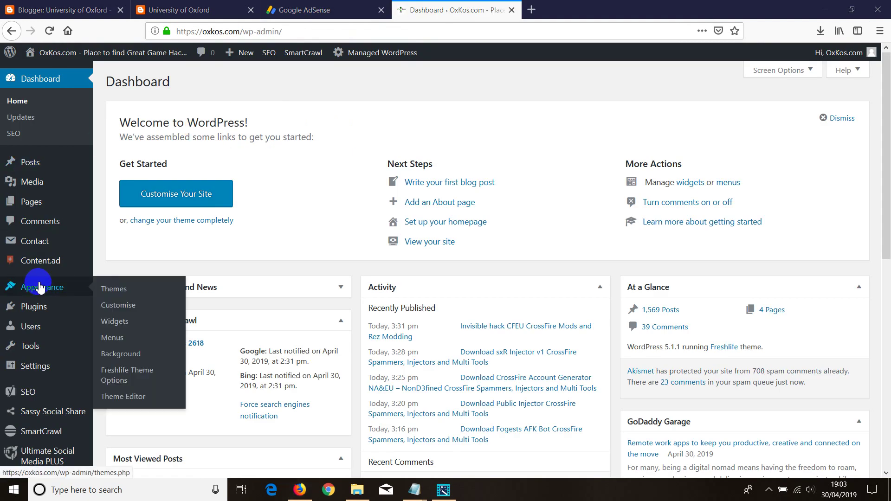
left_click(118, 399)
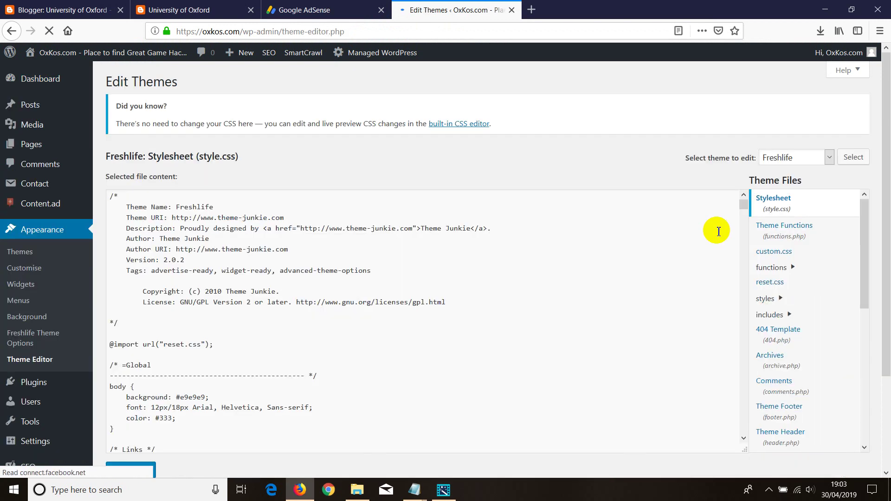
left_click(774, 436)
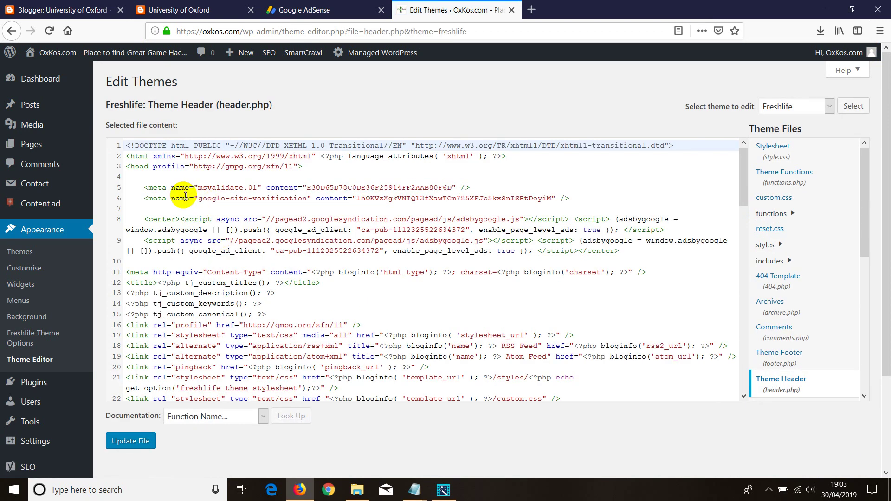
left_click_drag(124, 167, 149, 166)
left_click(152, 166)
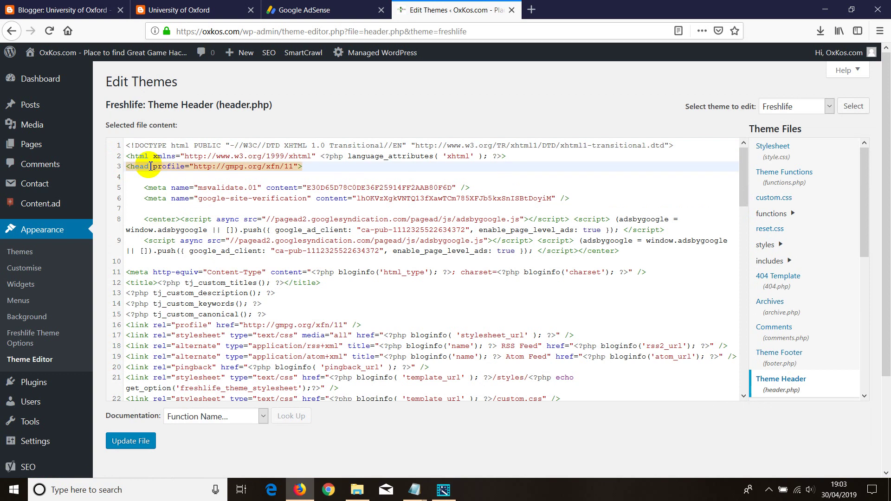
Switch to the Read me! note in Notepad and copy its <head> text.
mouse_move(415, 489)
left_click(452, 418)
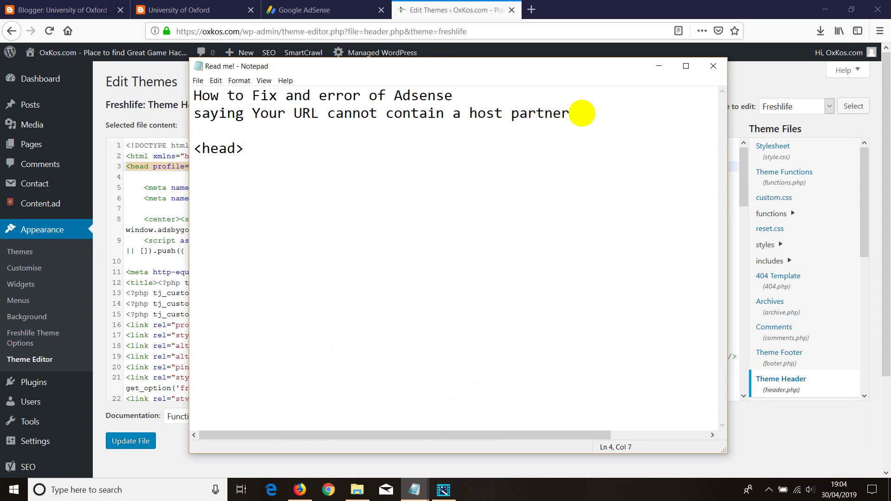
double_click(225, 148)
right_click(224, 149)
left_click(234, 176)
Return to the theme editor and enter the copied <head> text as the search term within header.php.
left_click(167, 193)
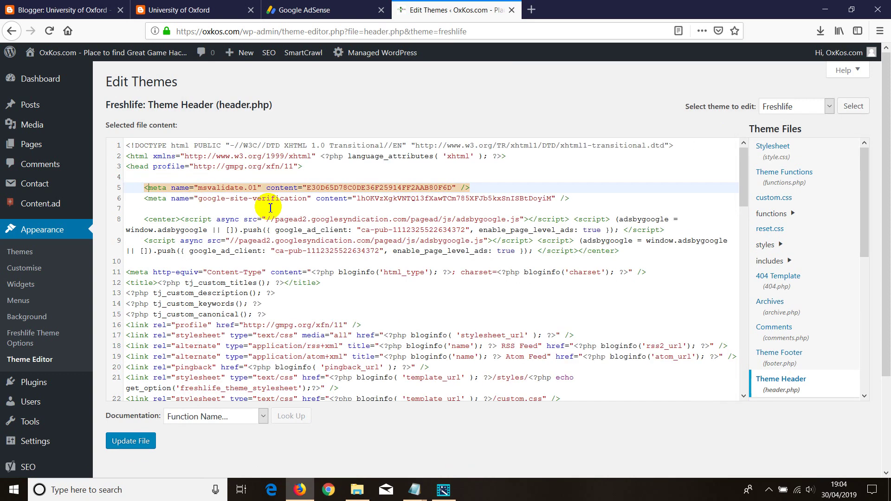
key("ctrl+f")
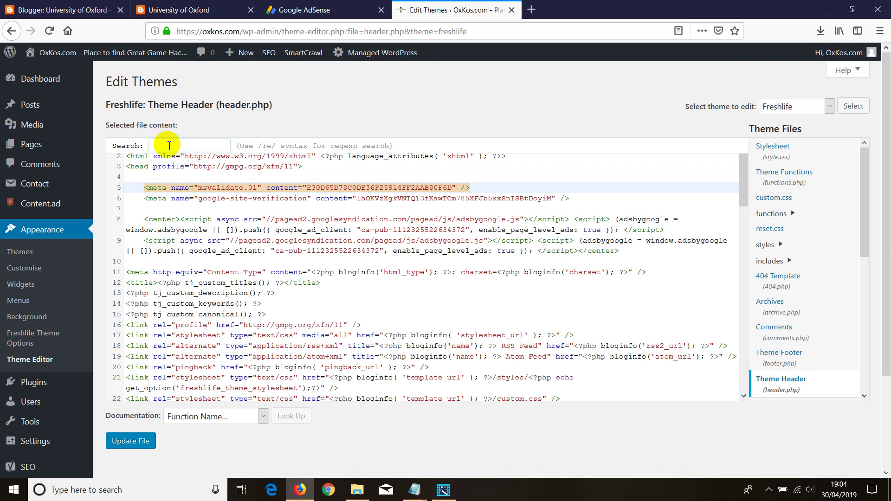
right_click(184, 146)
left_click(189, 186)
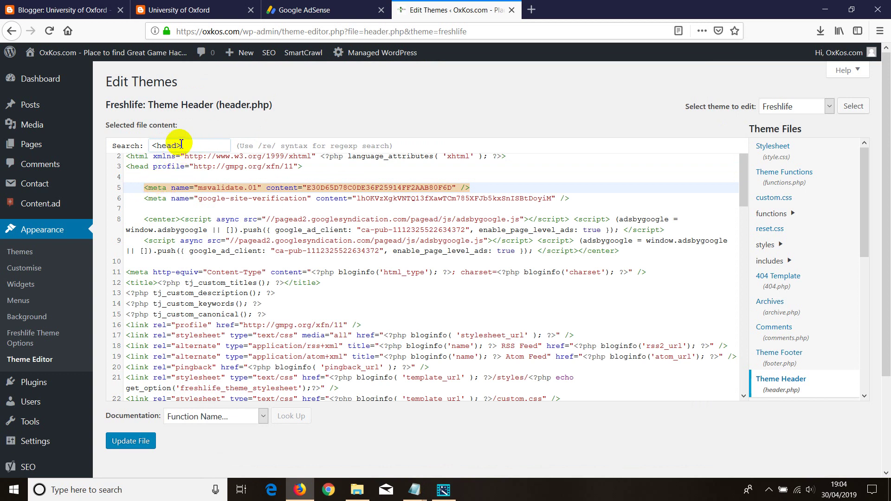
Insert two line breaks right after <head on line 3 of header.php, bring up the paste option on the blank line and dismiss it.
left_click_drag(128, 168, 151, 166)
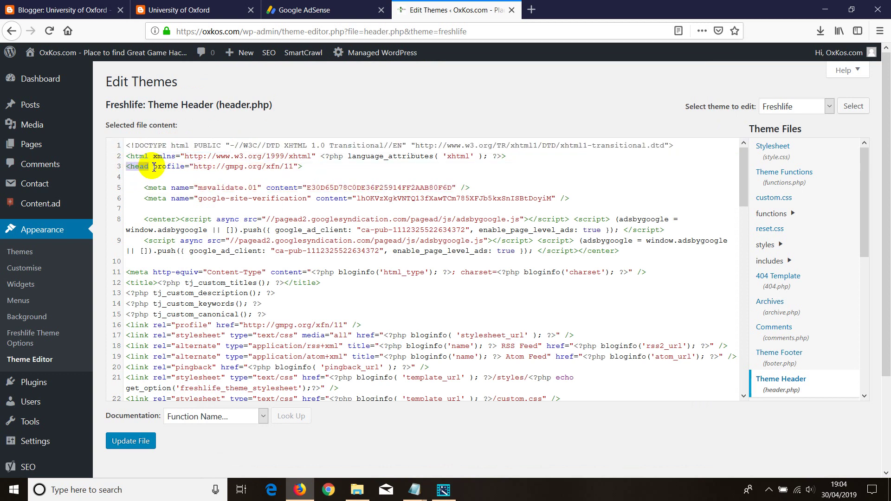
left_click(151, 167)
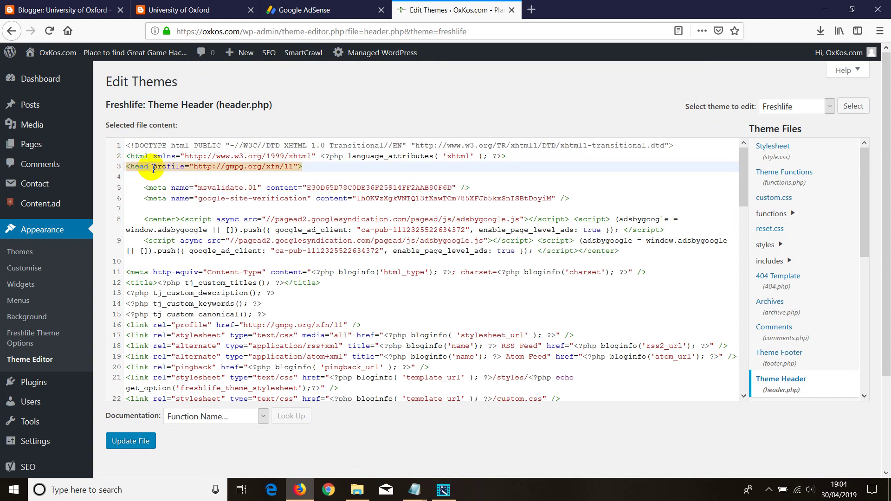
key("Return")
key("Return")
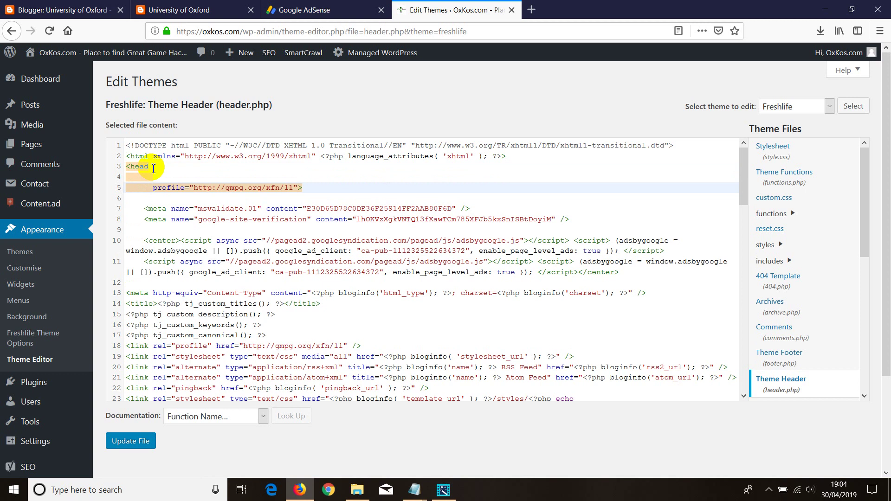
left_click(141, 176)
right_click(144, 178)
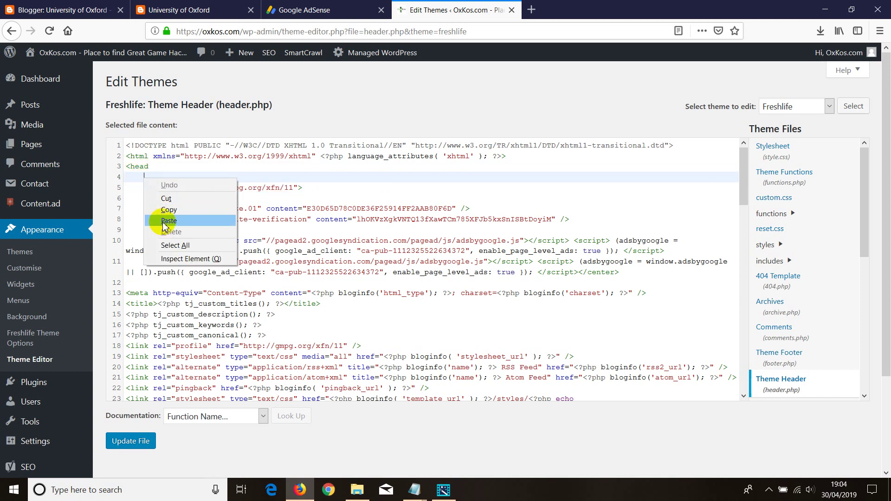
left_click(128, 198)
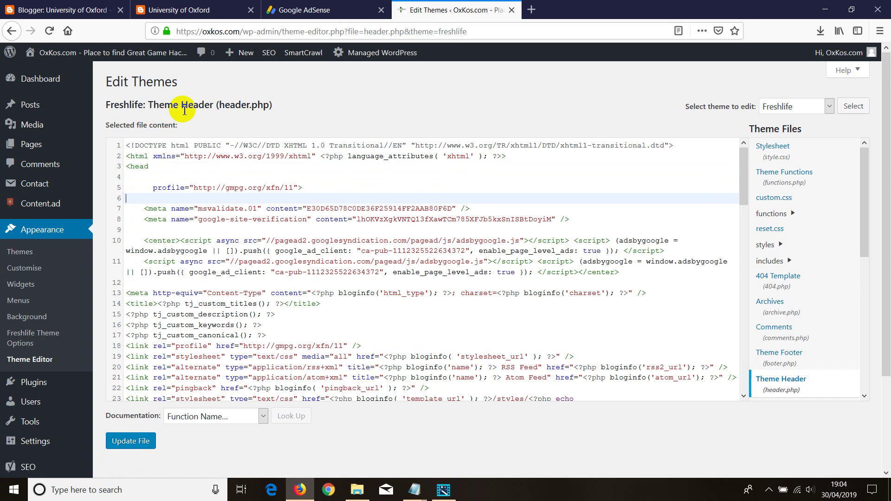
Switch to AdSense, leave the new-site form, and go through Auto ads and Ad units to the new ad unit type selection.
left_click(349, 7)
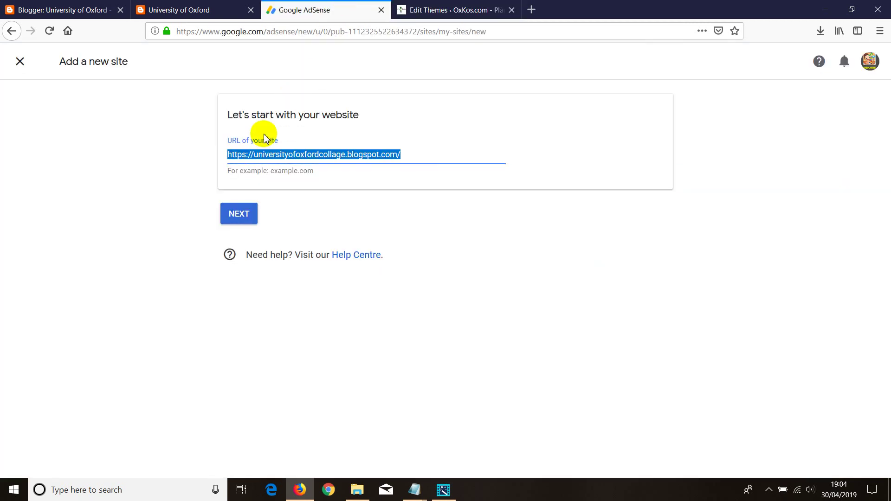
left_click(441, 9)
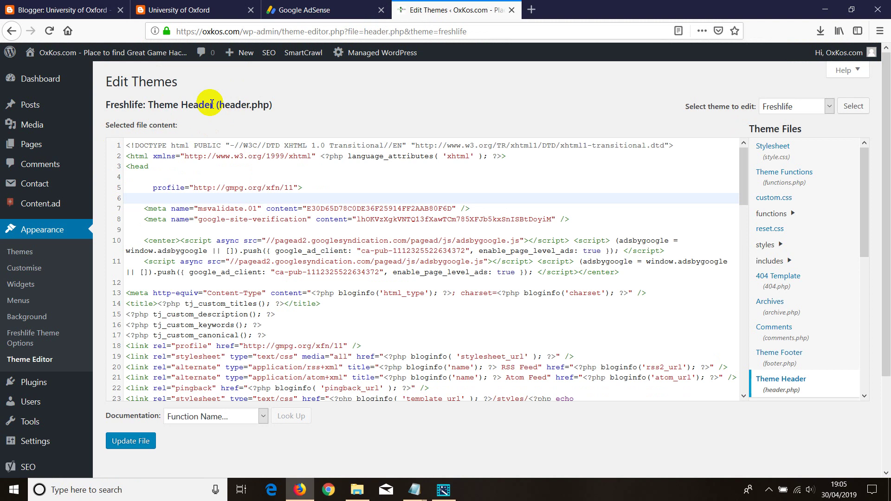
left_click(286, 9)
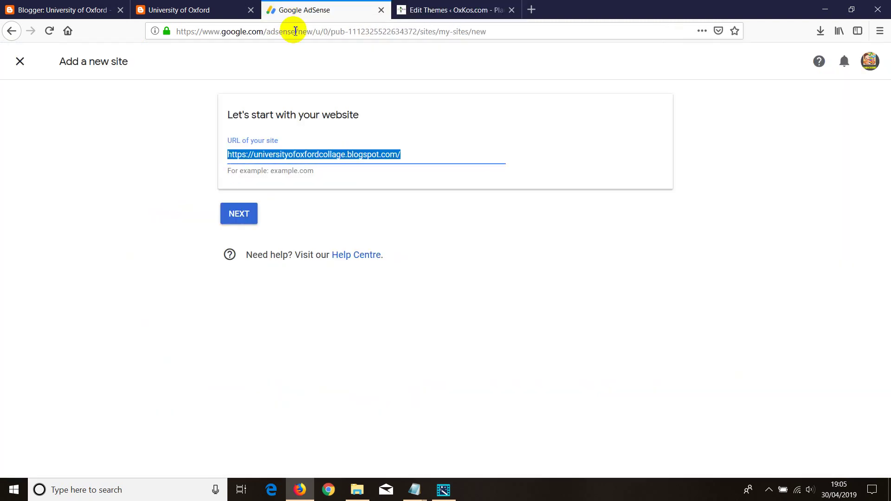
left_click(20, 62)
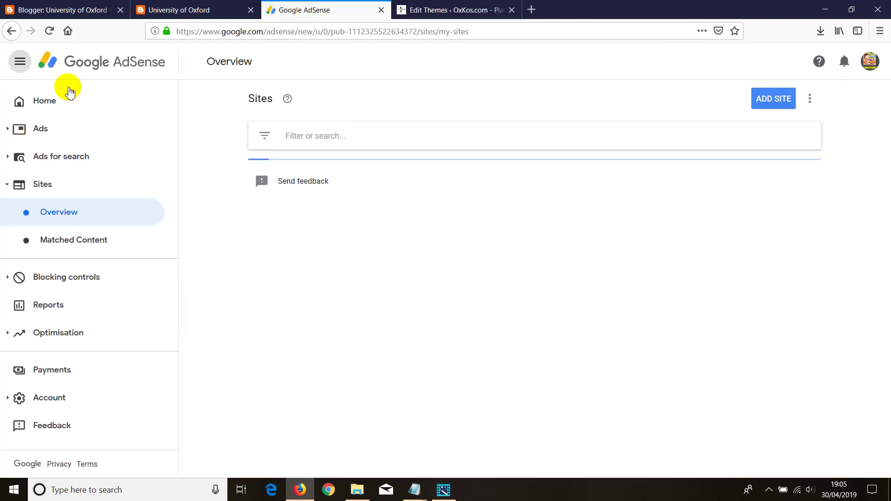
left_click(44, 135)
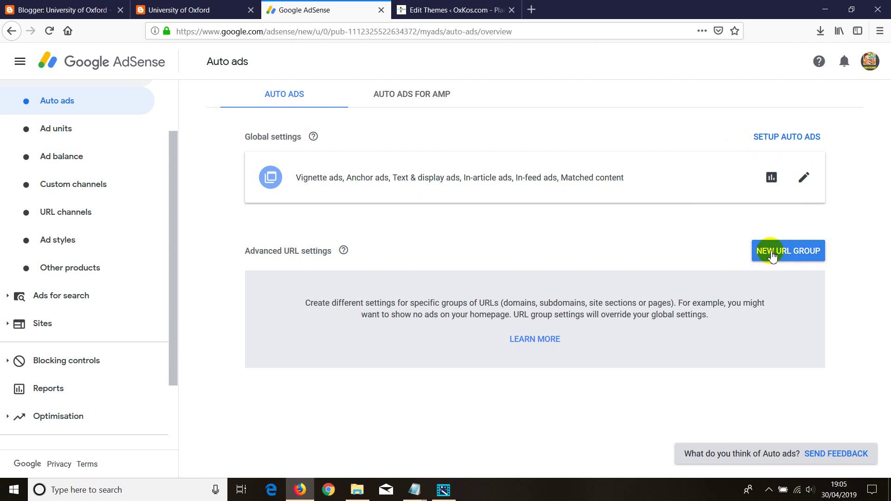
left_click(49, 130)
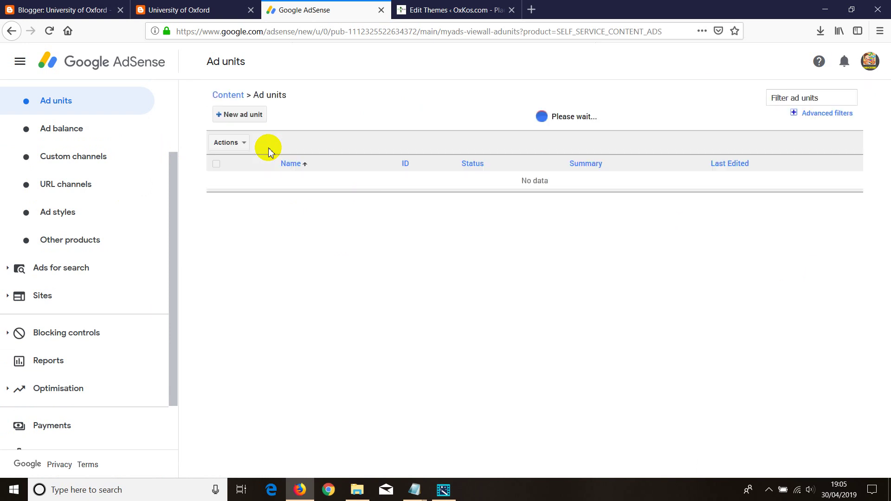
left_click(234, 120)
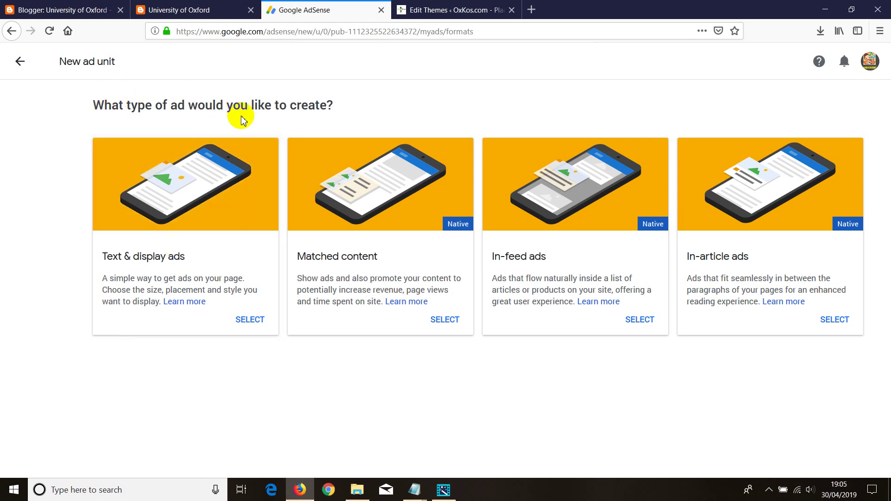
Visit the live OxKos.com site from WordPress and open the post Download sxR Injector v1 to look at its ads.
left_click(418, 10)
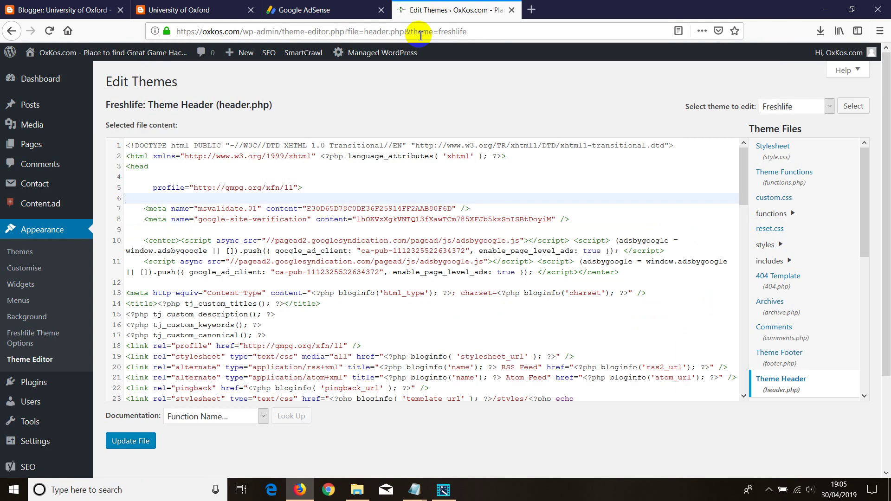
left_click(41, 73)
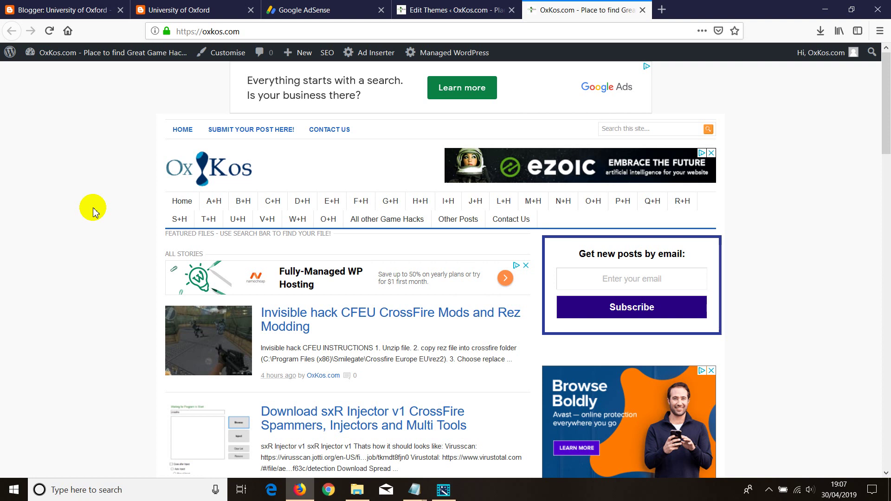
scroll(96, 218, "down", 3)
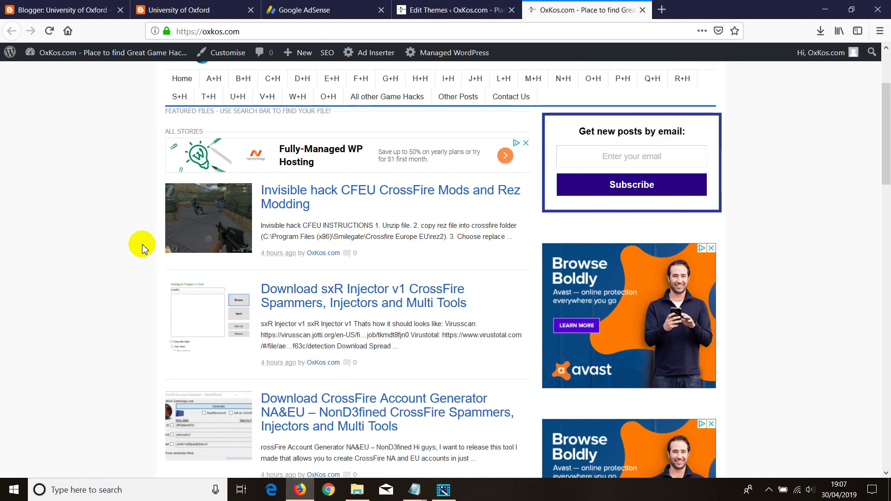
left_click(302, 293)
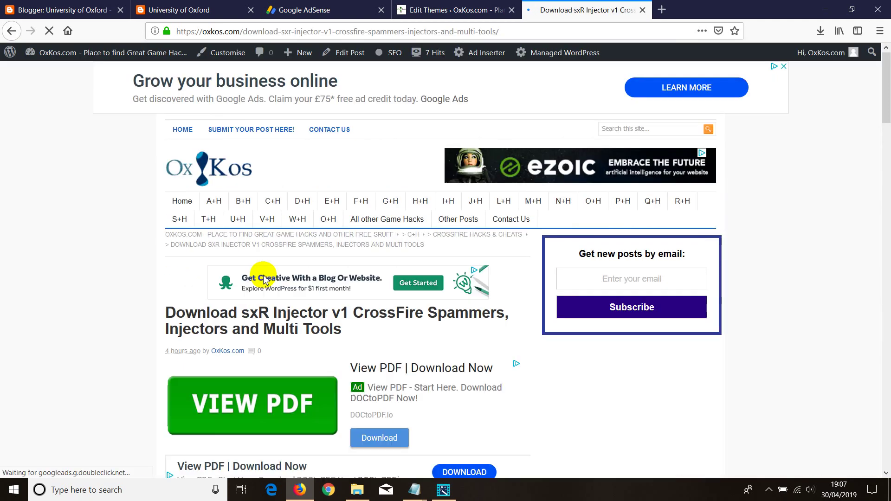
scroll(129, 269, "down", 3)
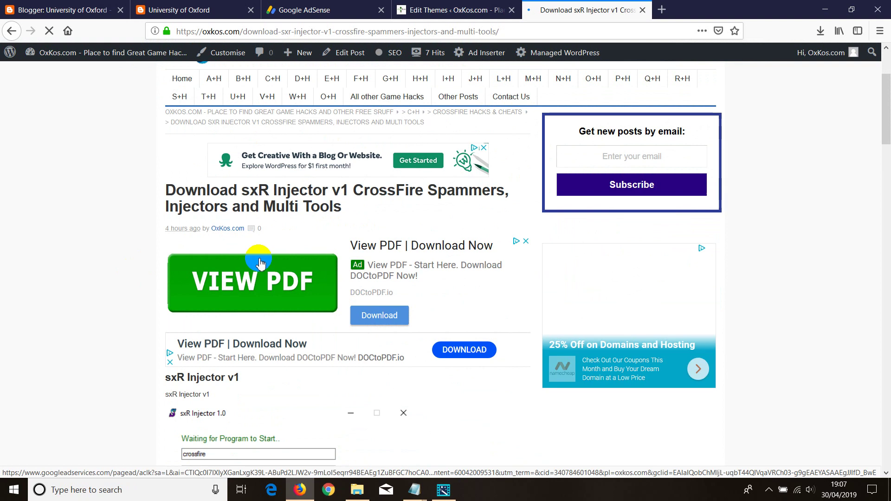
Revisit the AdSense ad types and the theme header code, and examine the ad placements around the title of the live sxR Injector post.
left_click(309, 9)
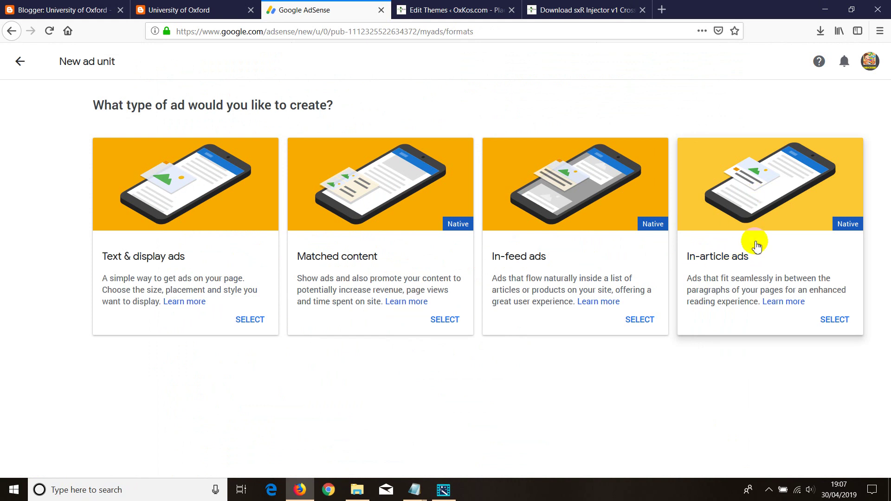
left_click(436, 11)
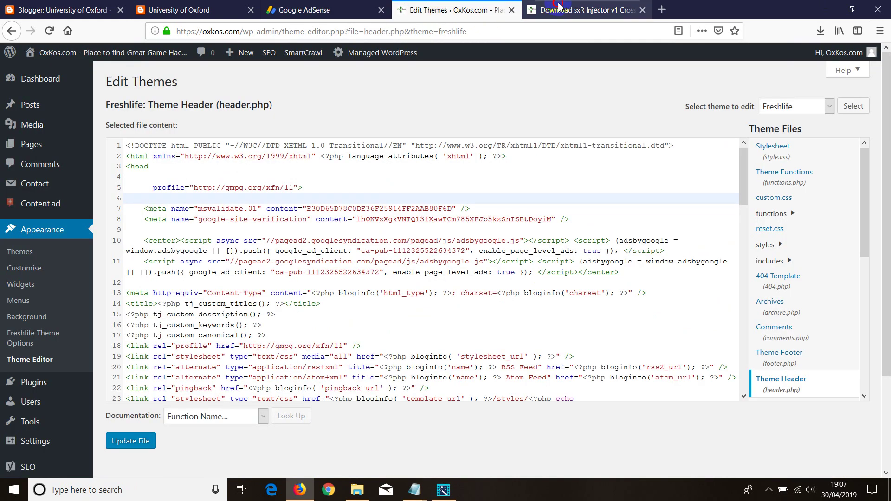
left_click(538, 10)
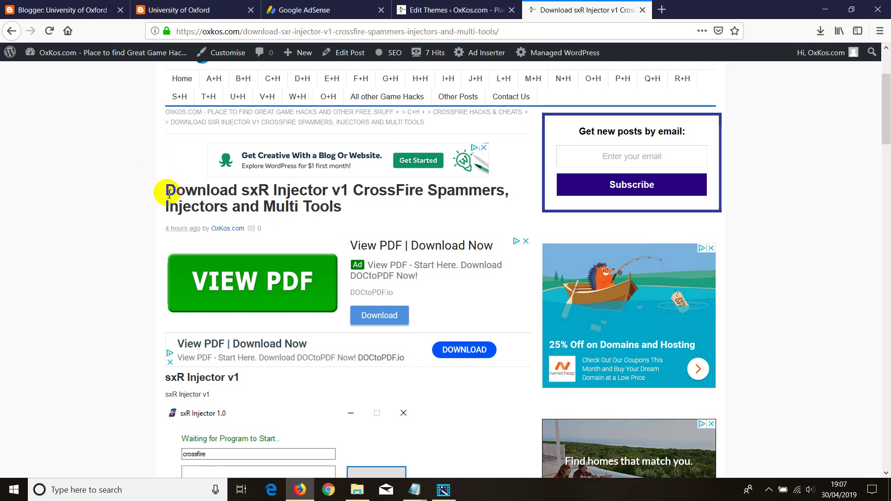
left_click_drag(166, 189, 344, 207)
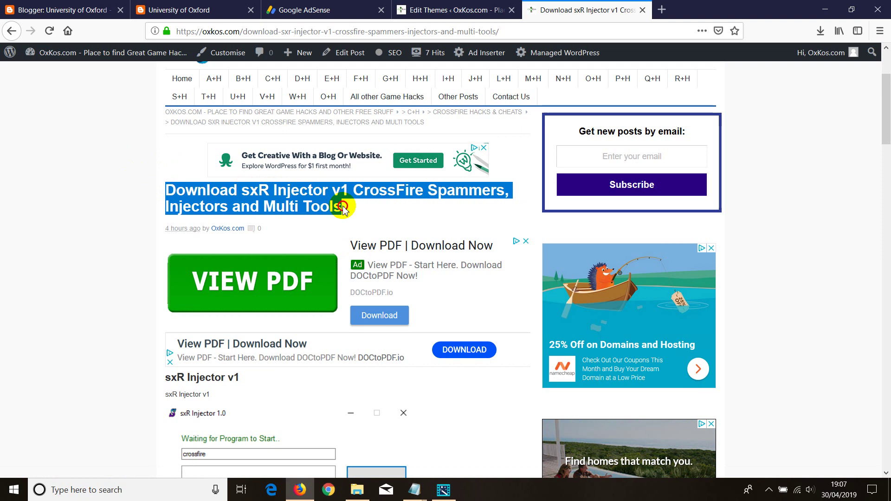
left_click(169, 191)
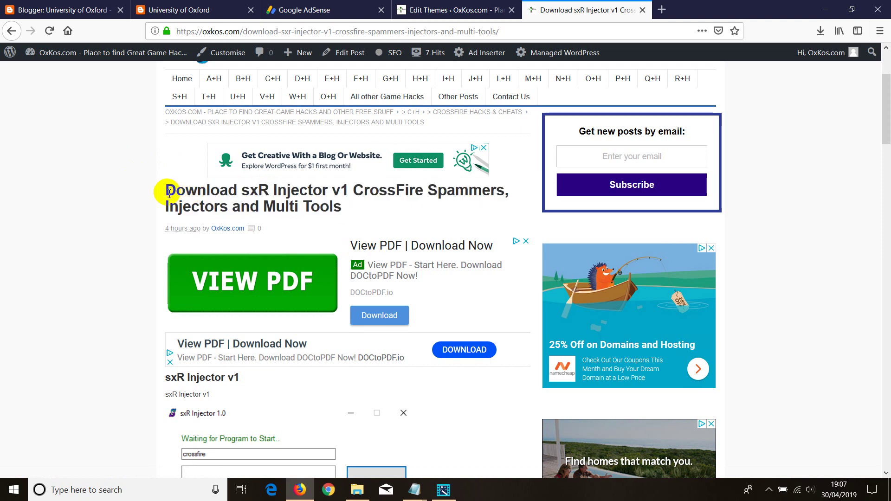
left_click_drag(168, 191, 296, 205)
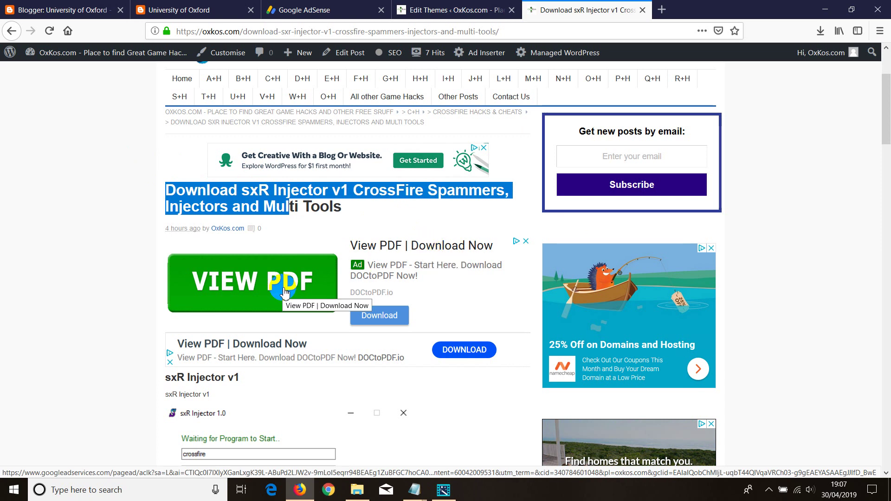
scroll(149, 288, "down", 3)
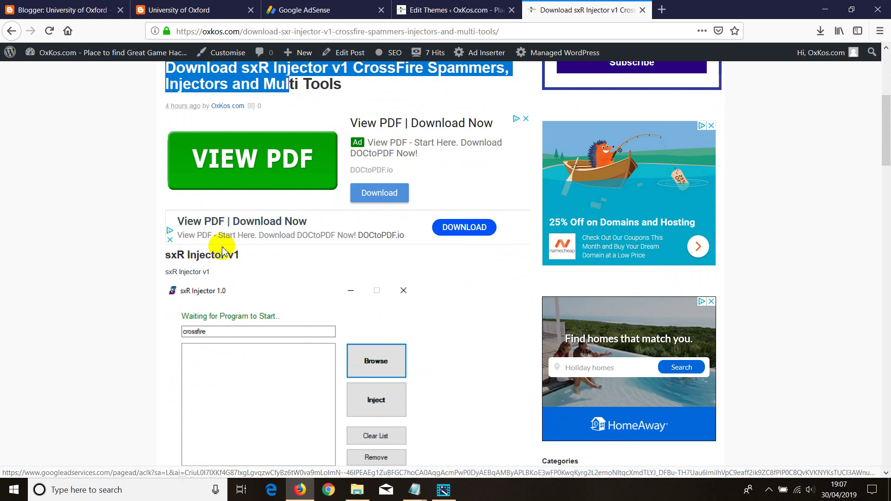
Examine the ads in the body of the sxR Injector post, from those below the title to the sponsored searches above the download link.
scroll(132, 284, "down", 7)
scroll(132, 284, "down", 5)
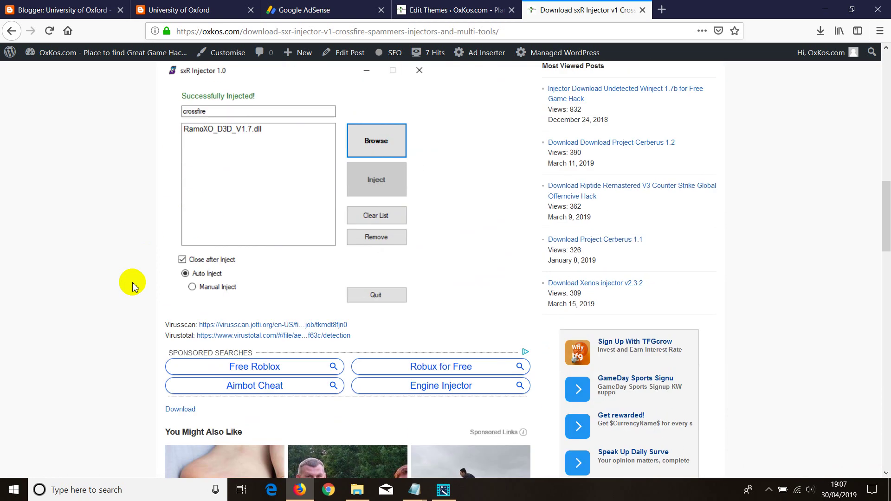
scroll(130, 283, "down", 3)
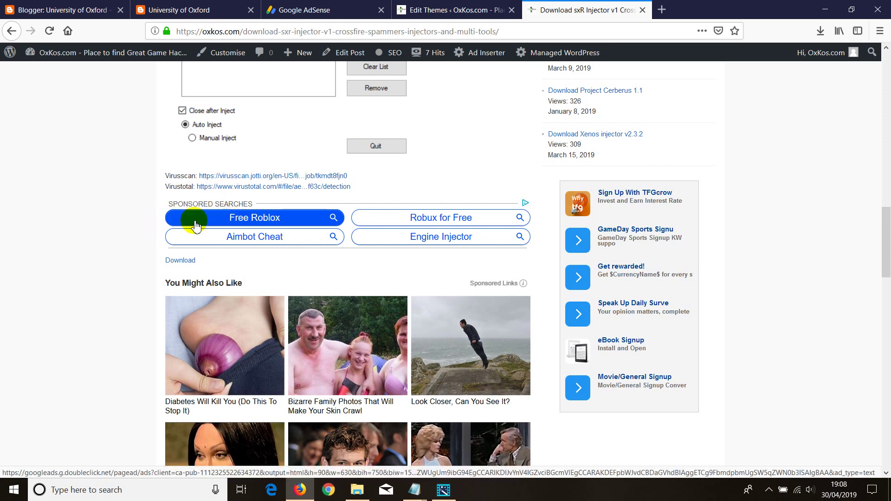
scroll(135, 208, "up", 12)
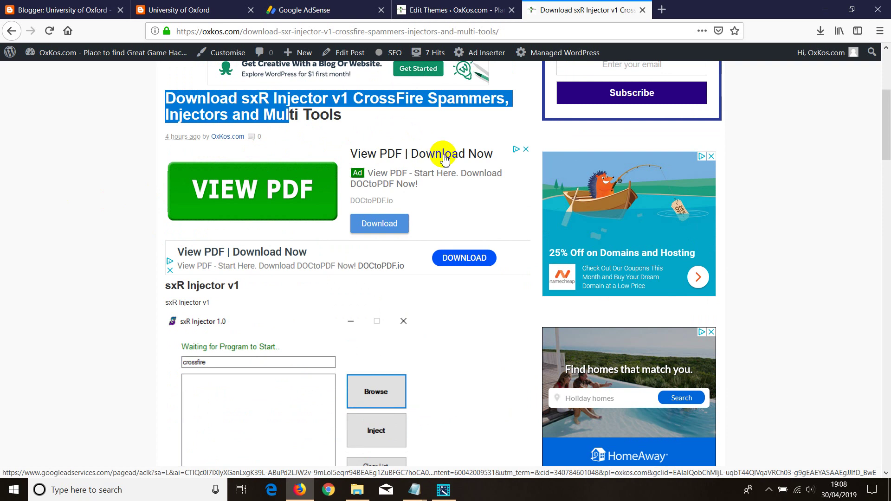
scroll(129, 291, "down", 10)
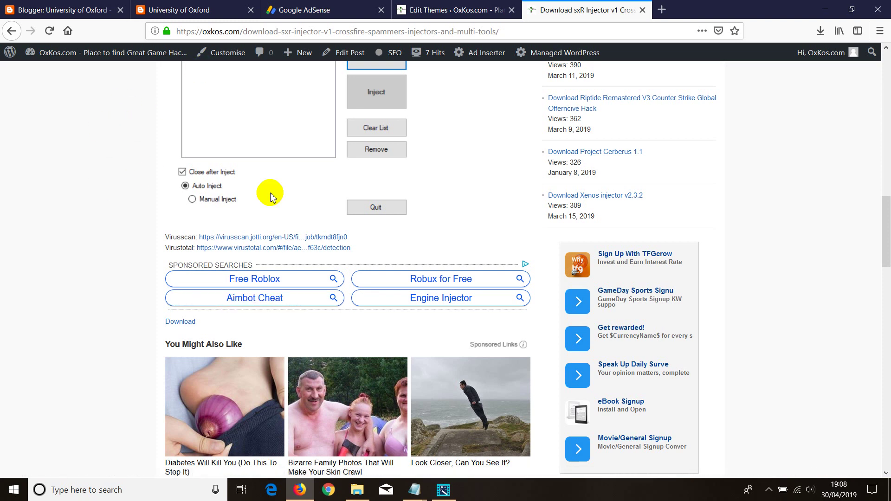
Switch to the University of Oxford blog and highlight blogspot.com in its address, followed by the whole URL.
left_click(195, 9)
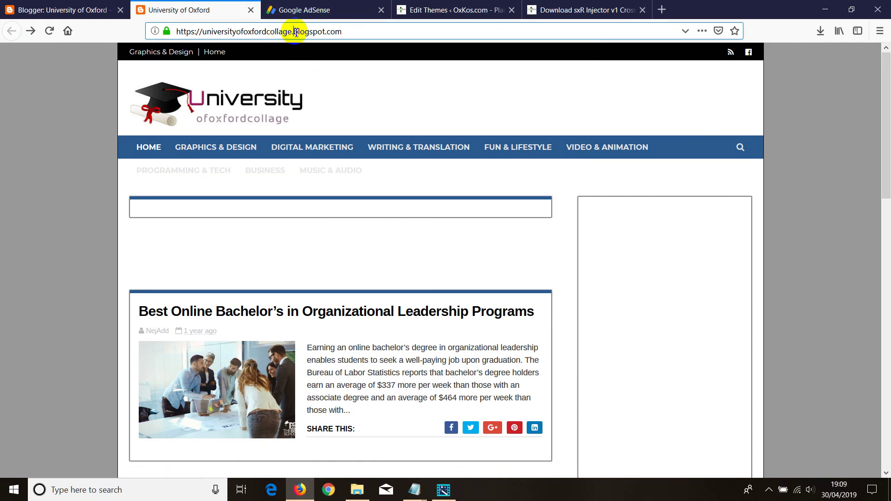
left_click_drag(294, 32, 348, 31)
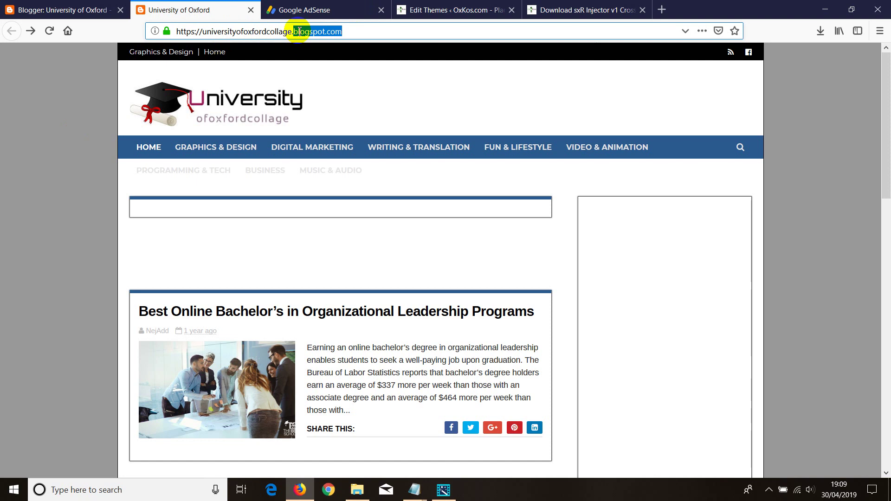
right_click(341, 34)
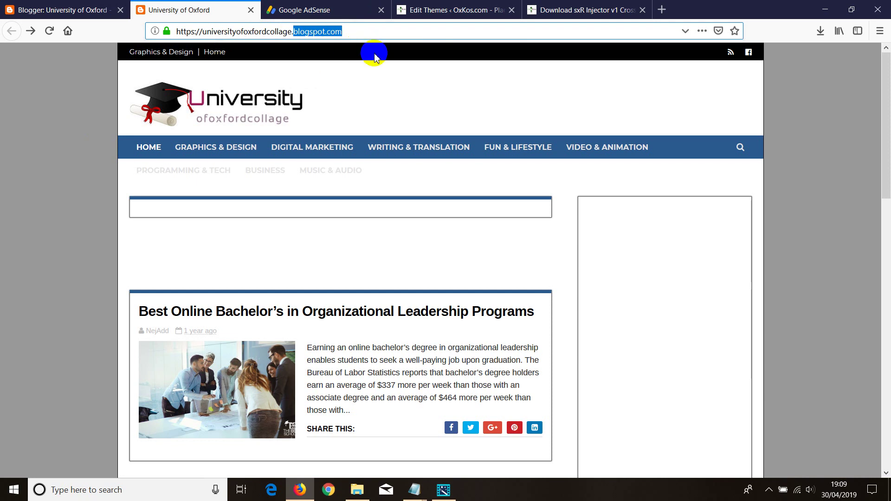
left_click_drag(342, 31, 143, 33)
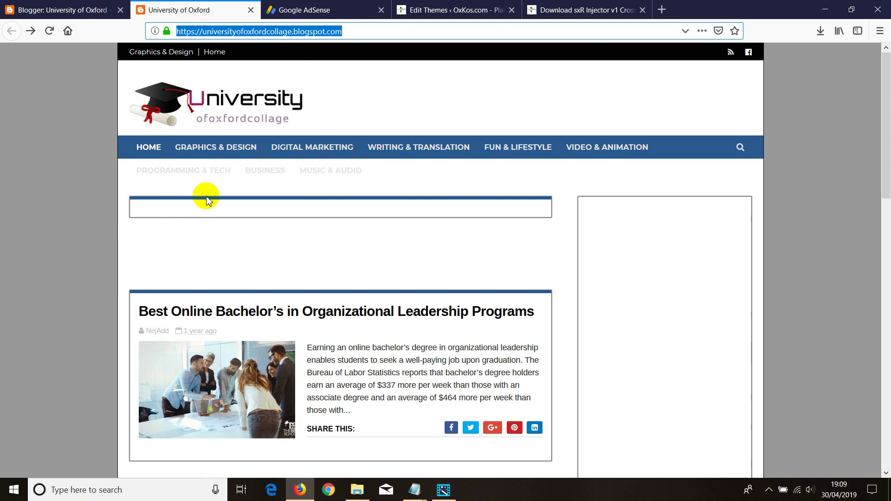
Reload the University of Oxford blog's home page and check the ad spaces between the posts and in the sidebar.
right_click(79, 135)
left_click(144, 146)
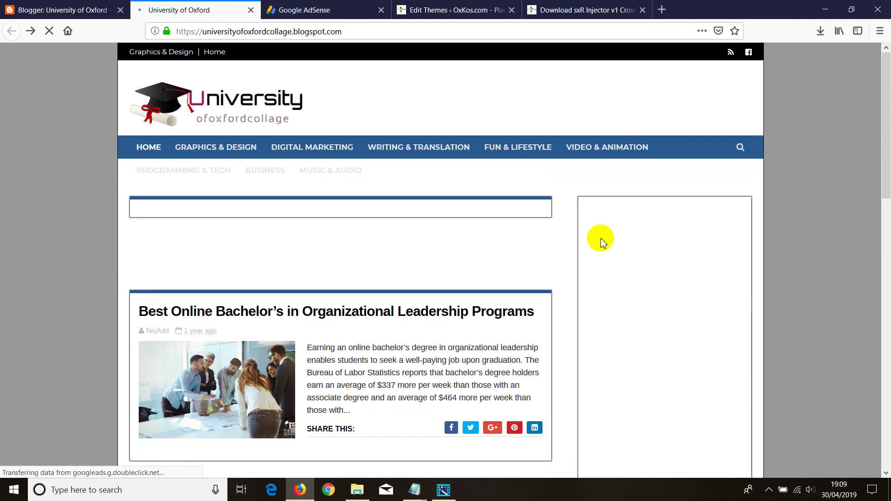
scroll(544, 247, "down", 8)
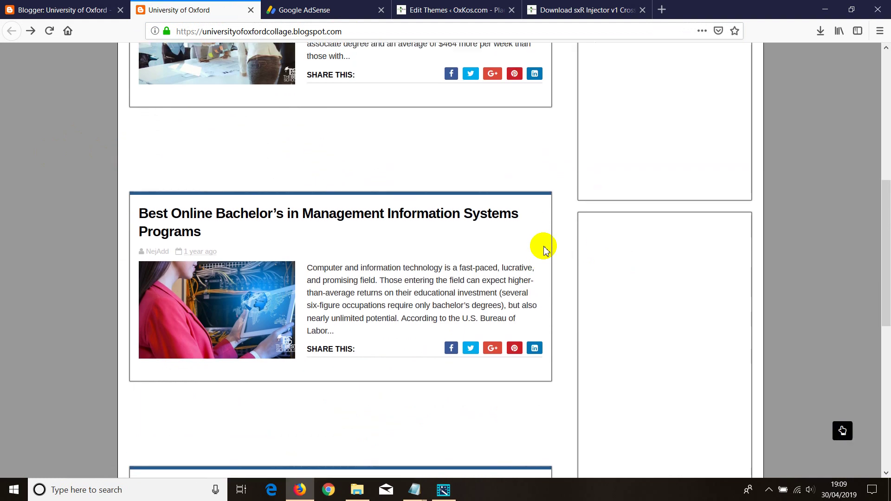
scroll(544, 247, "up", 5)
scroll(544, 247, "down", 12)
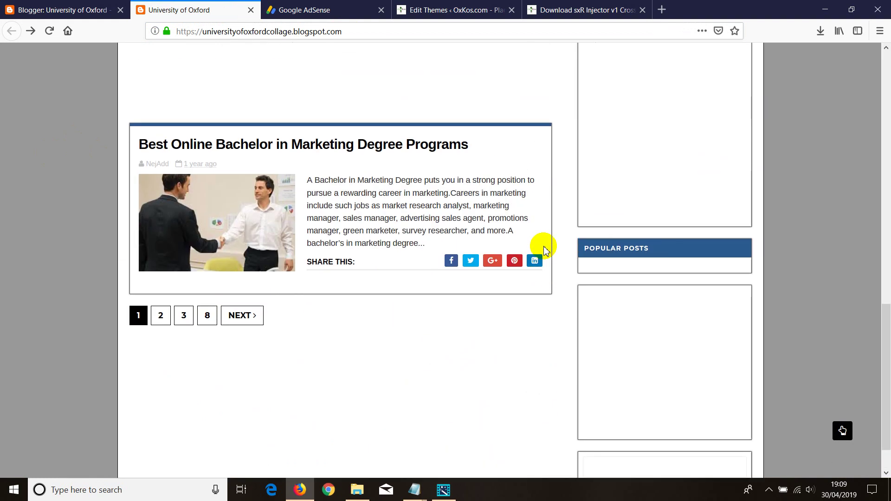
scroll(544, 247, "up", 15)
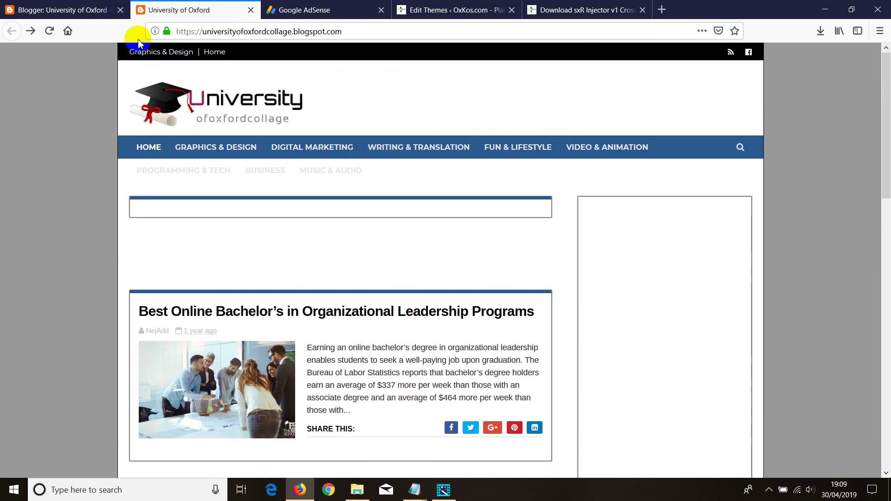